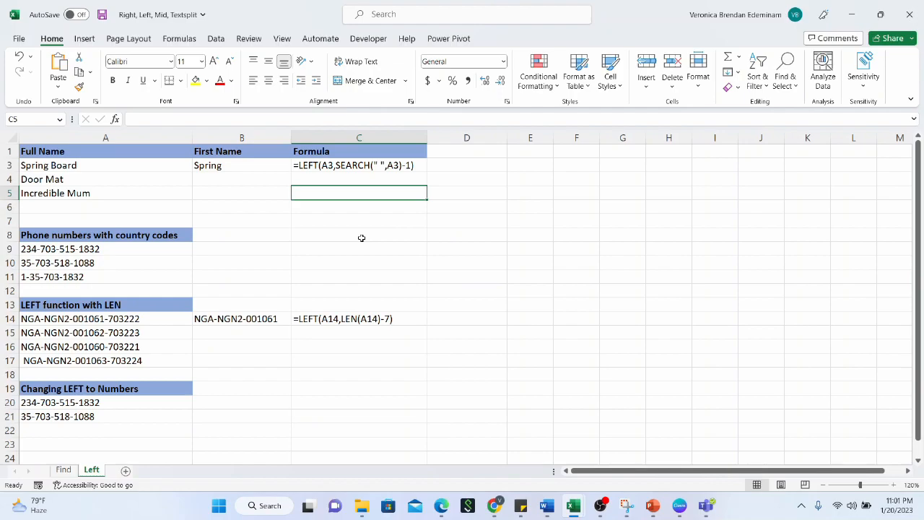
Extract the first six characters of A3 in D3 with =LEFT(A3,6) and fill the formula down to D5
left_click(473, 164)
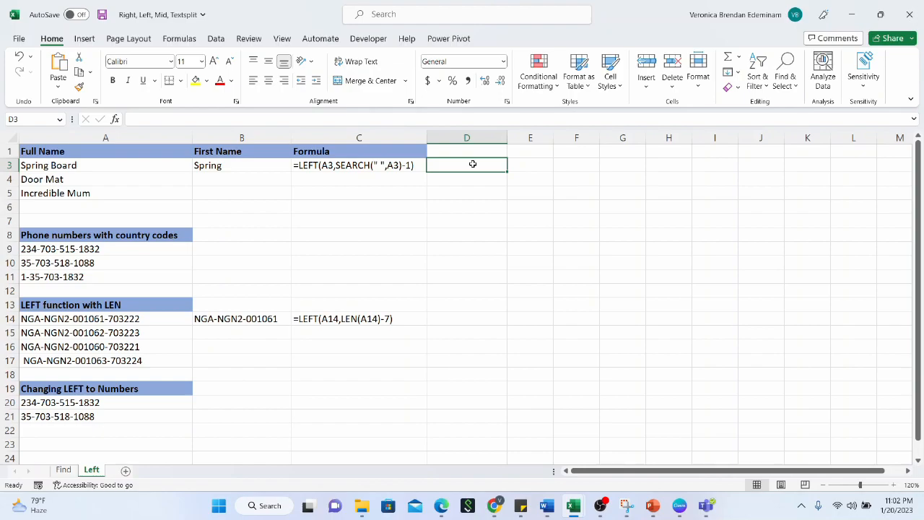
type("=left")
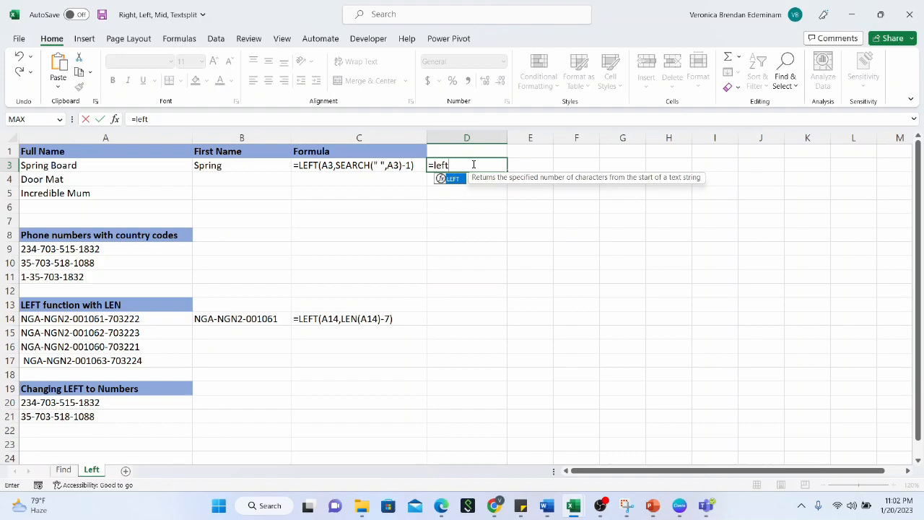
type("(")
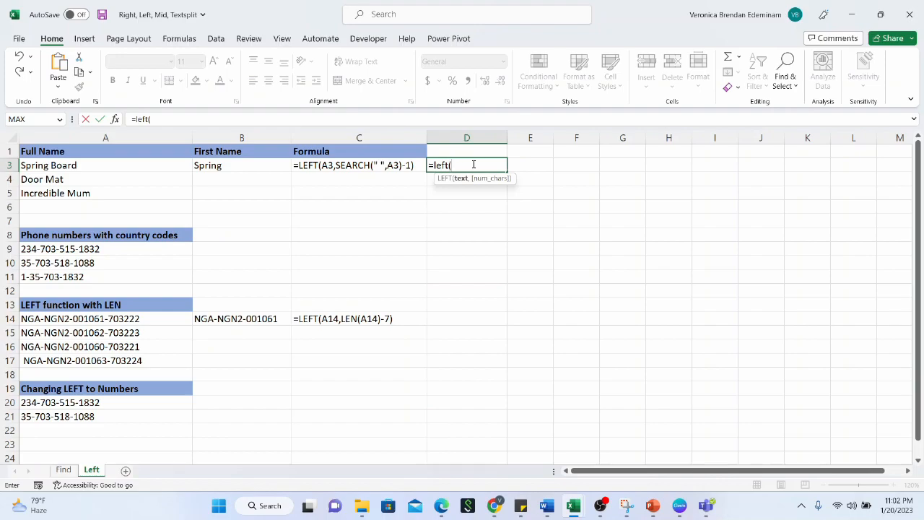
left_click(157, 167)
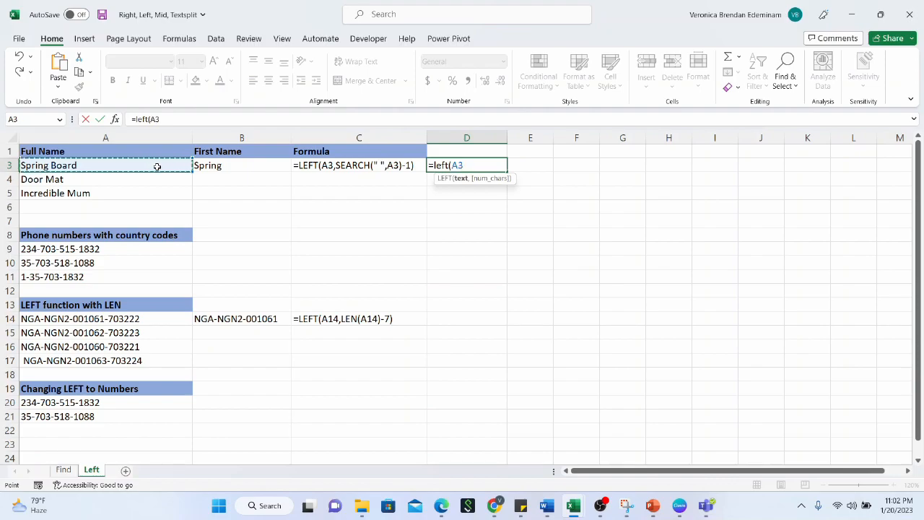
type(",")
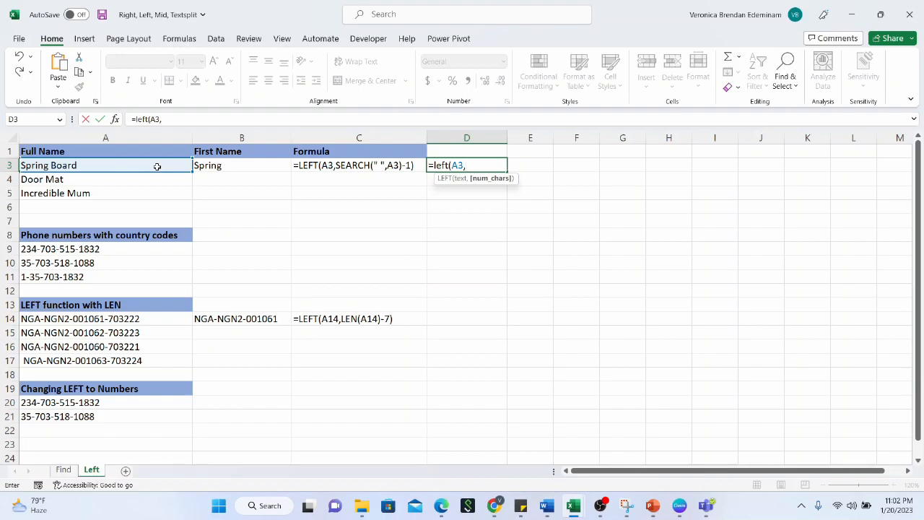
type(")")
key("Return")
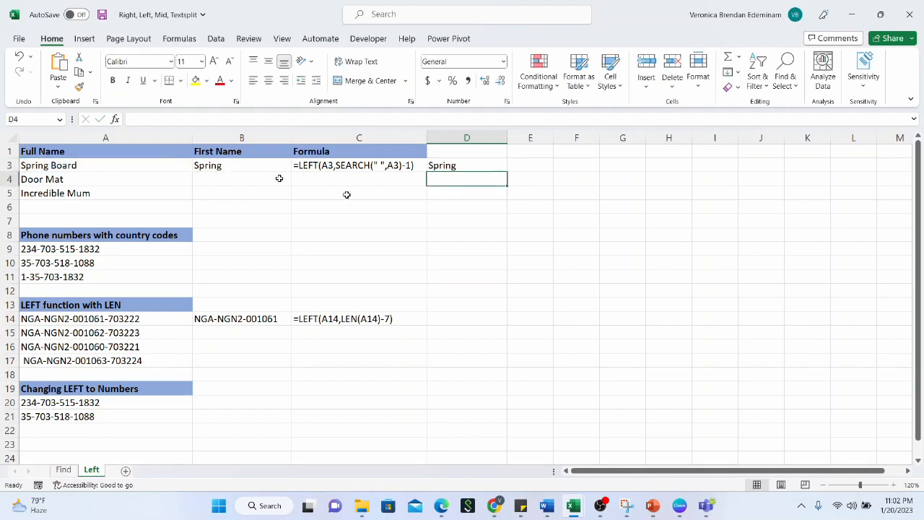
left_click(473, 166)
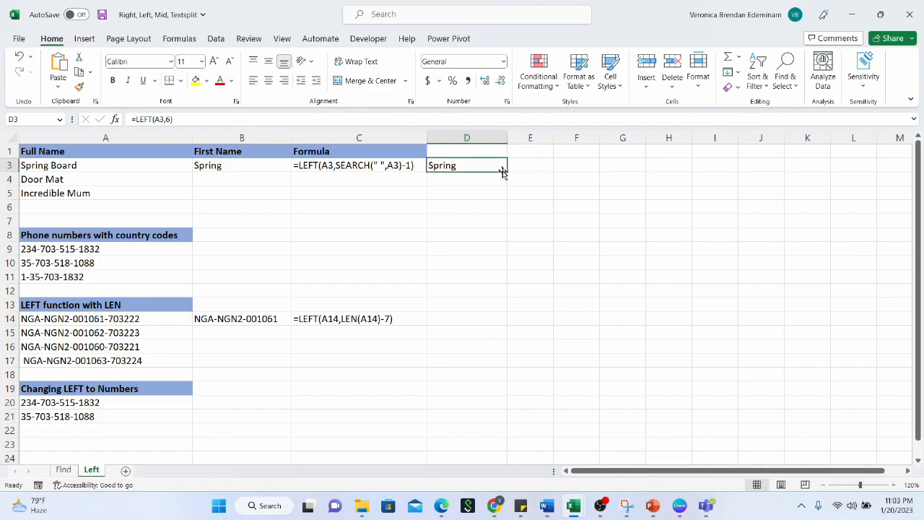
left_click_drag(504, 174, 493, 196)
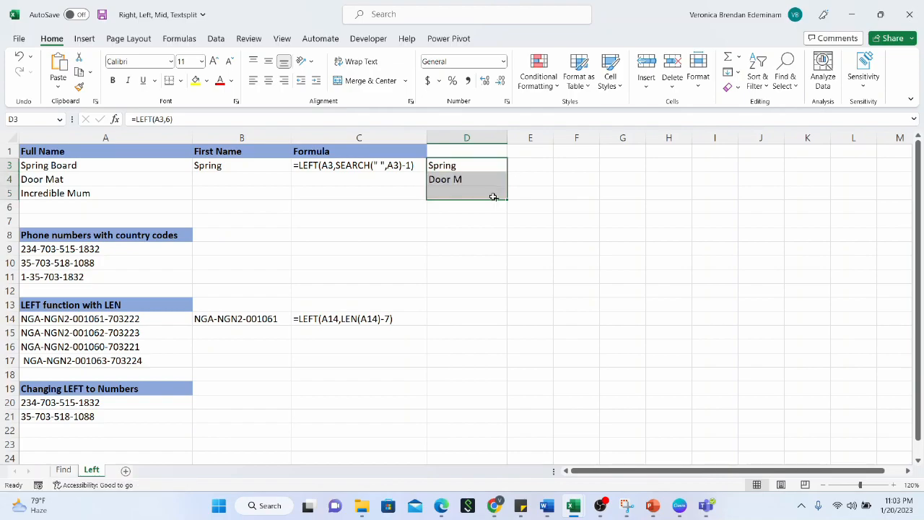
Compare the LEFT results and formulas in D3:D5 with the full names in A3:A5
left_click(484, 180)
left_click(477, 191)
left_click(465, 176)
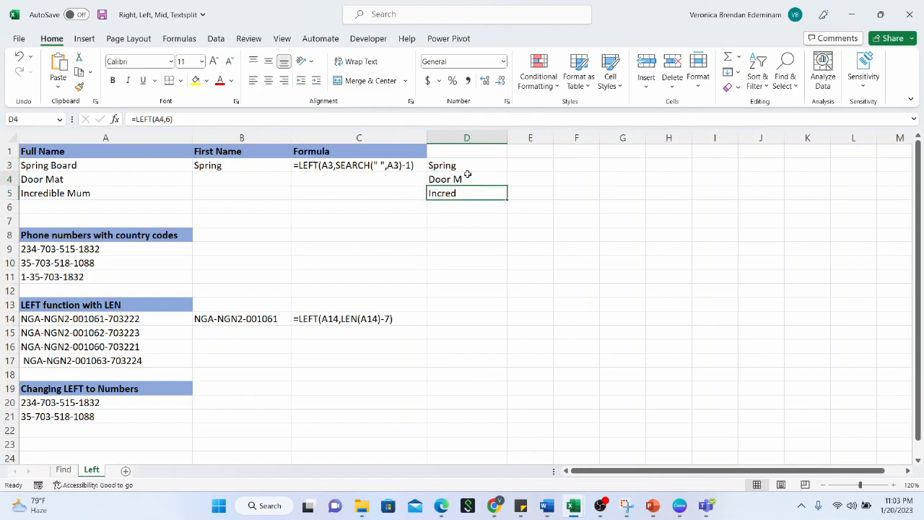
left_click(469, 166)
left_click_drag(470, 165, 464, 190)
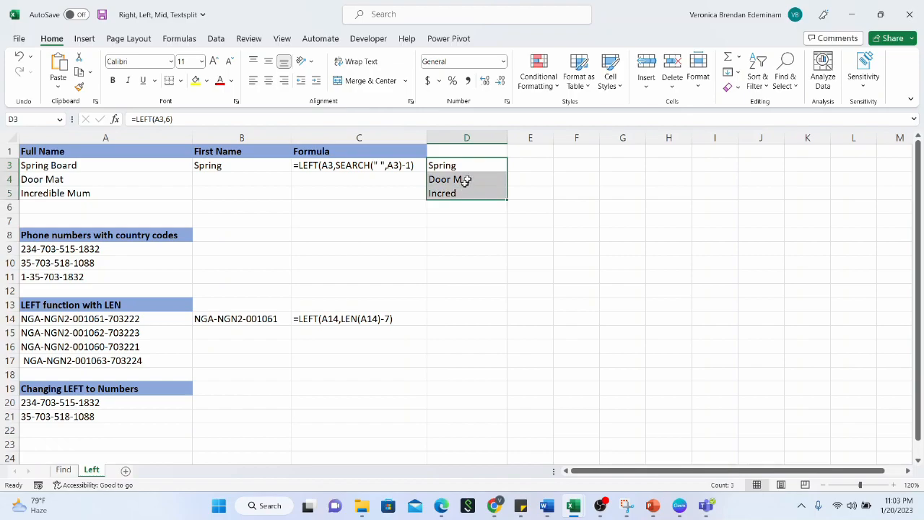
left_click(469, 177)
left_click(465, 194)
left_click_drag(130, 168, 128, 194)
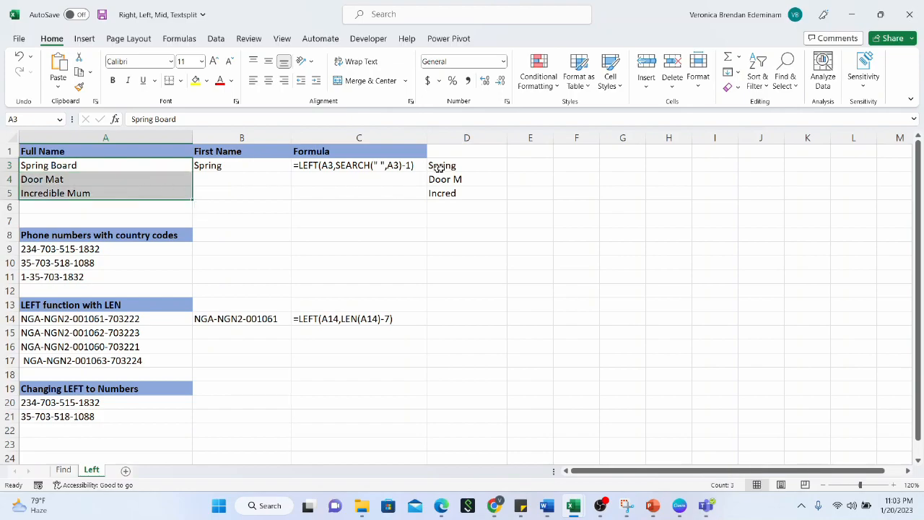
mouse_move(449, 169)
left_mouse_down()
mouse_move(443, 185)
mouse_move(457, 179)
left_mouse_up()
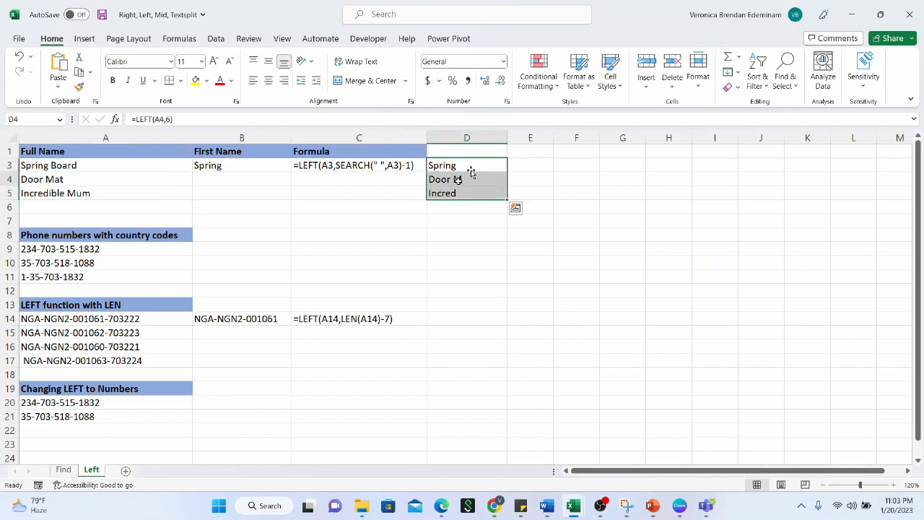
left_click(472, 167)
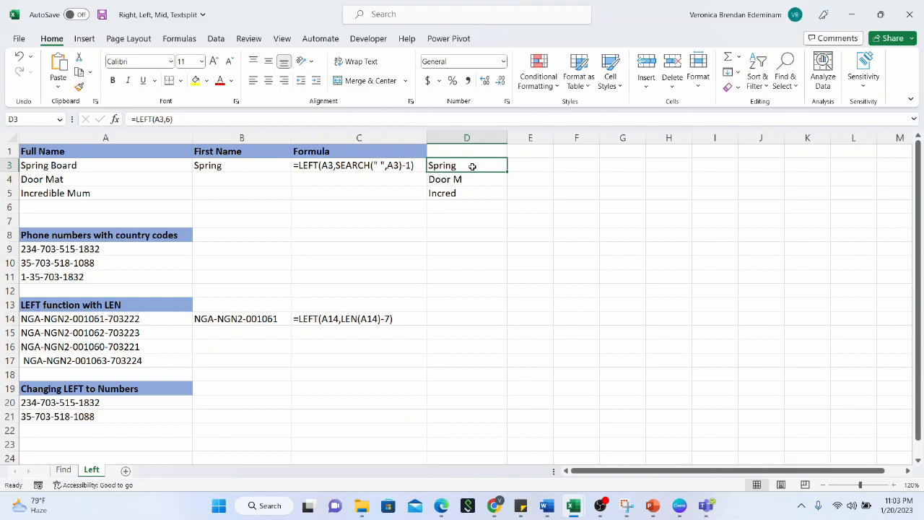
left_click_drag(473, 164, 468, 192)
left_click(470, 179)
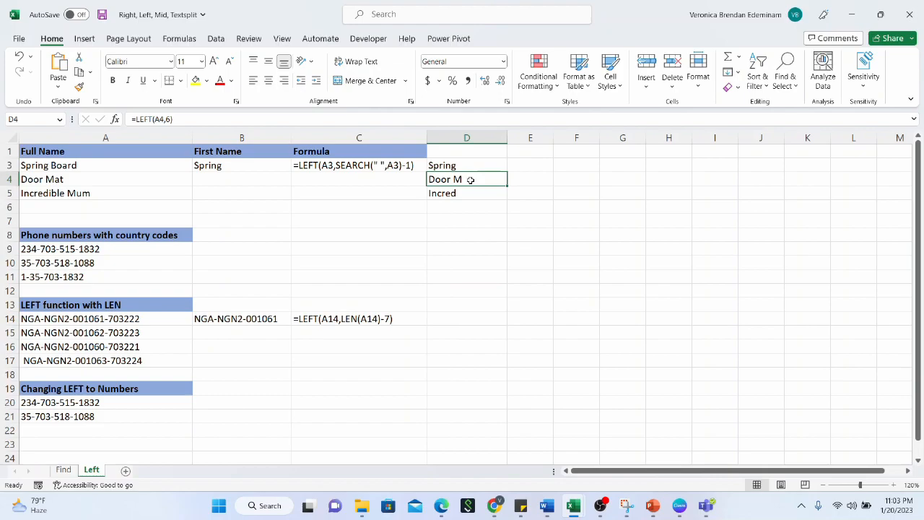
left_click(469, 192)
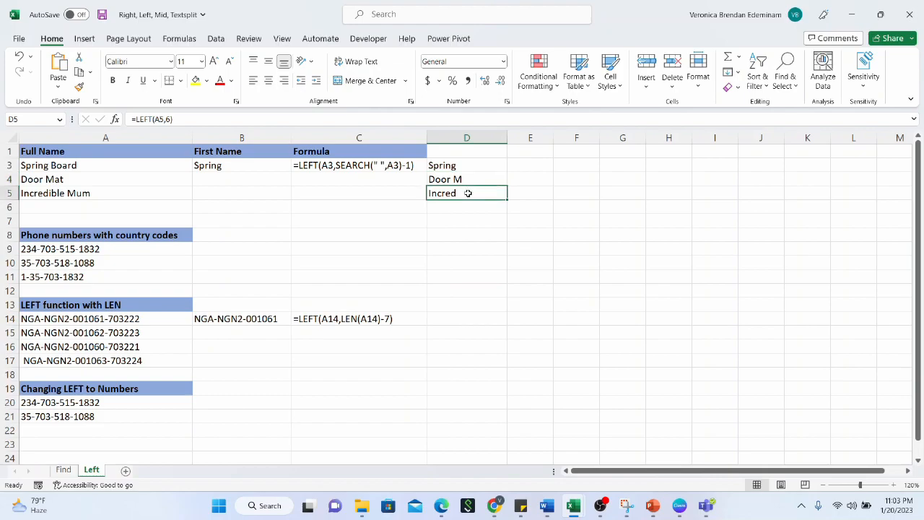
left_click_drag(486, 165, 474, 186)
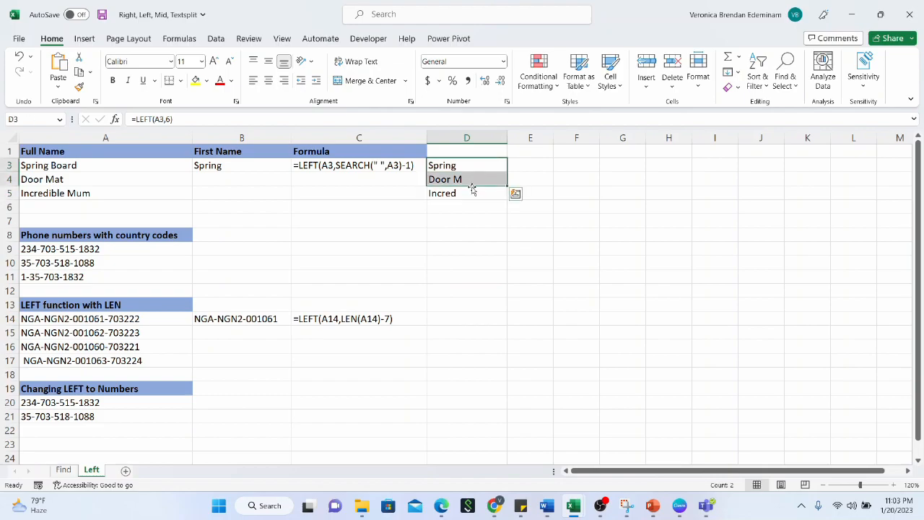
left_click(469, 192)
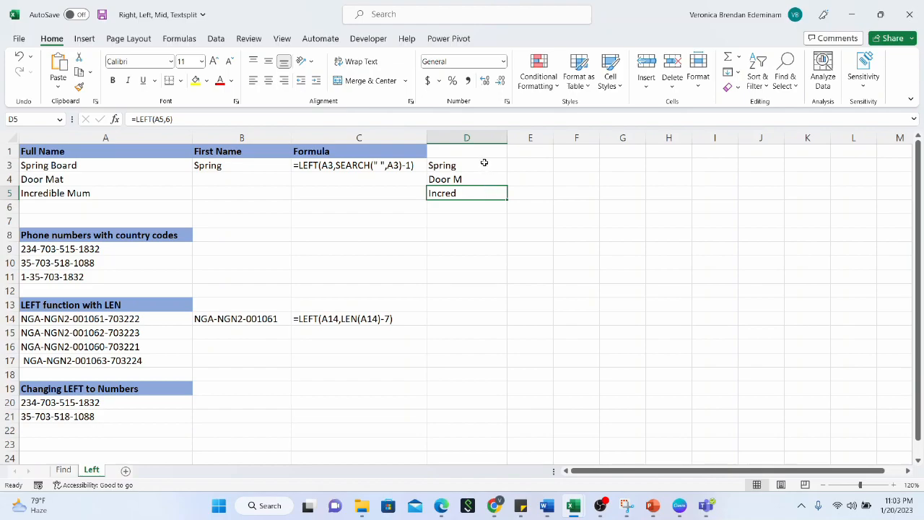
left_click_drag(483, 165, 470, 192)
key("Delete")
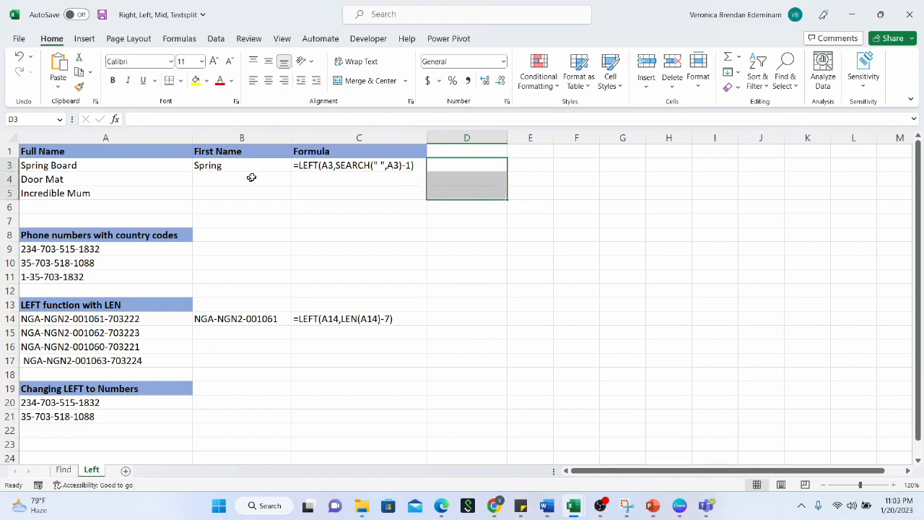
key("ctrl+z")
Examine the LEFT and SEARCH formula in B3 and the fixed-length LEFT formulas in D3:D5 for the listed full names
left_click(459, 179)
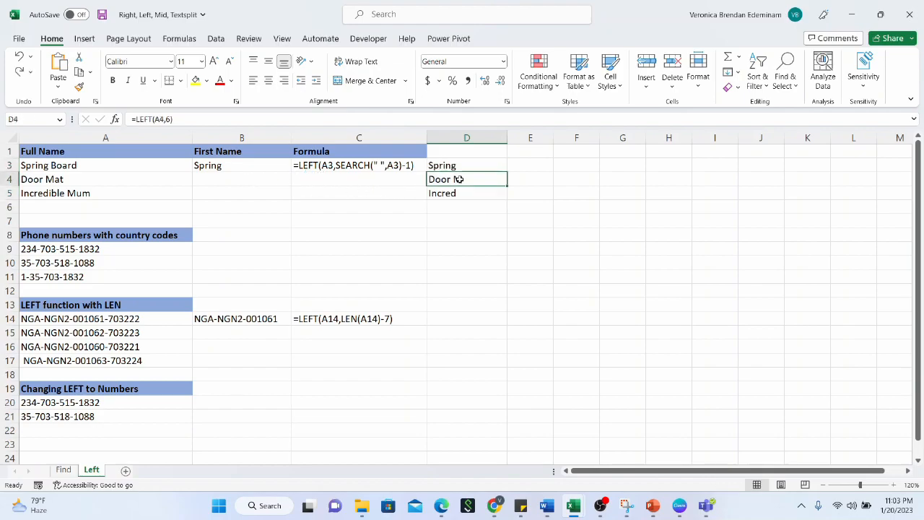
left_click(264, 166)
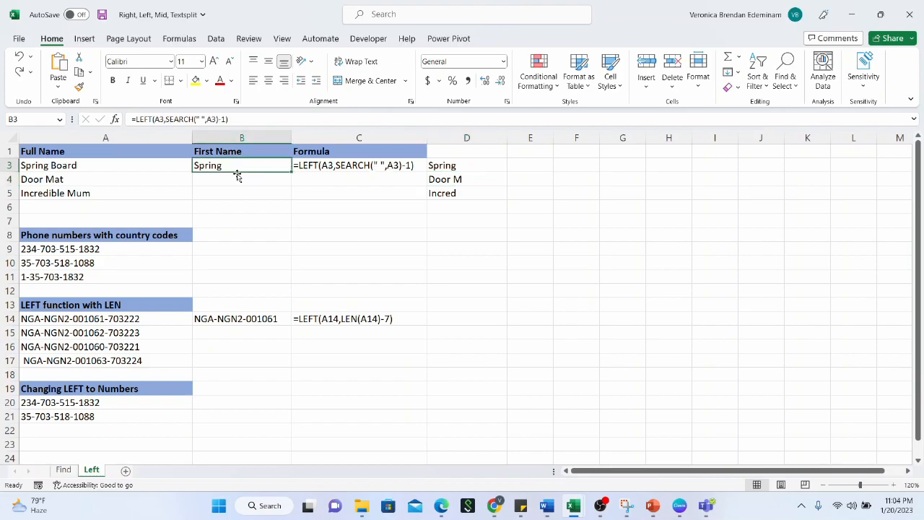
left_click(235, 180)
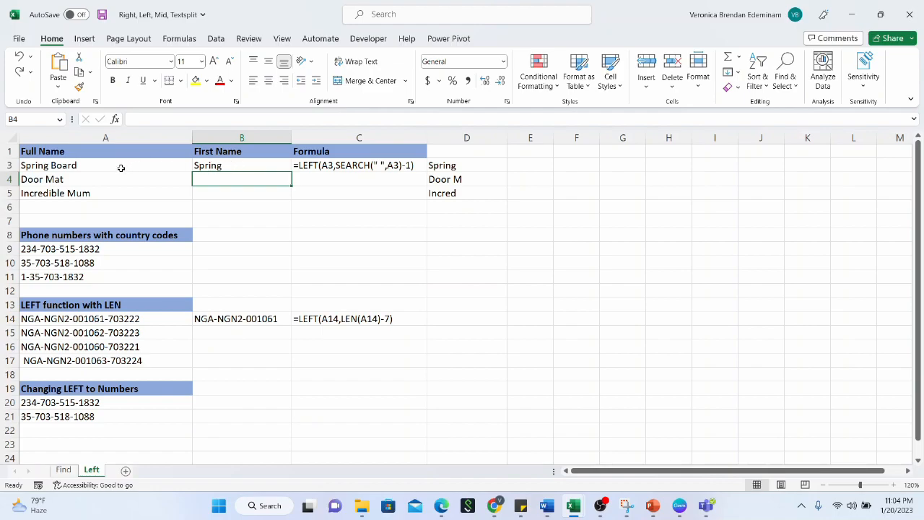
left_click_drag(120, 168, 116, 185)
left_click_drag(116, 190, 116, 190)
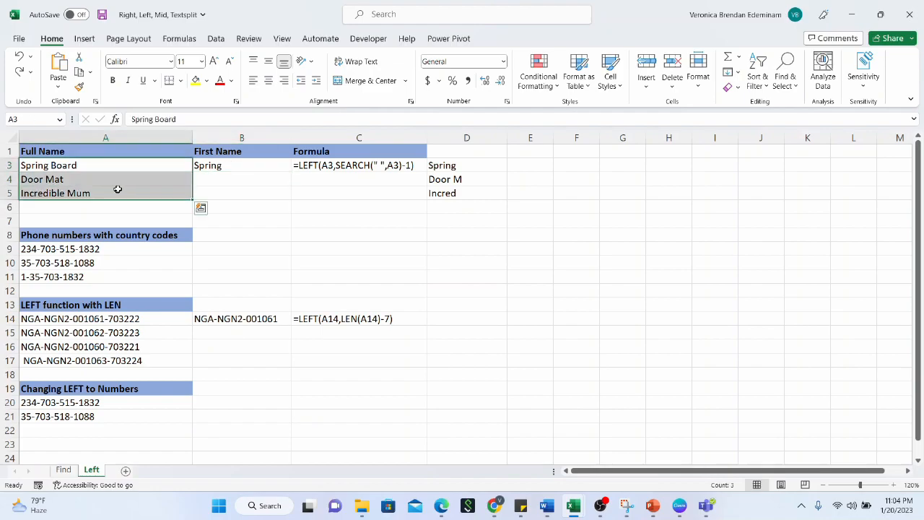
left_click(462, 168)
left_click(462, 178)
left_click(478, 165)
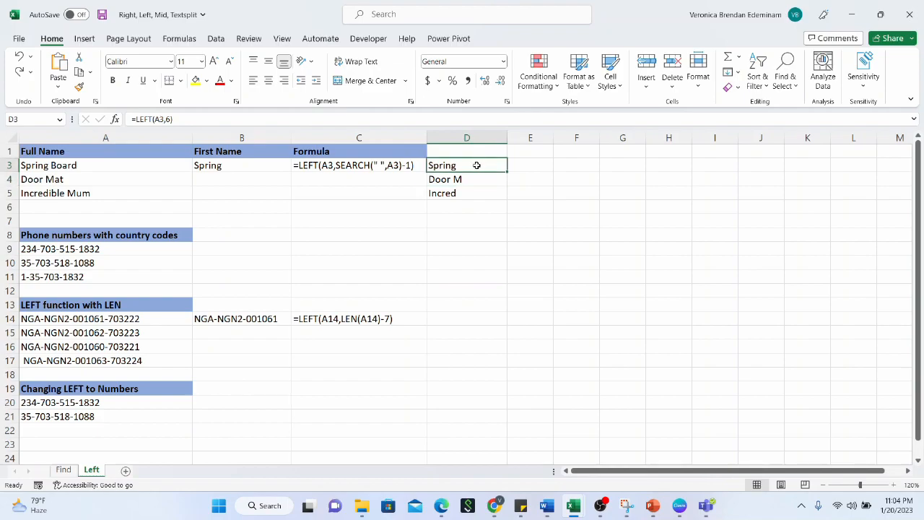
left_click(469, 182)
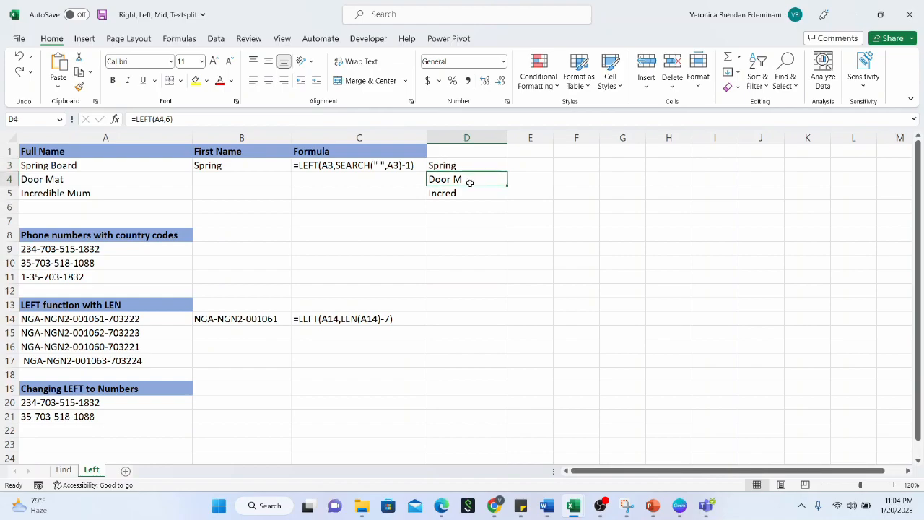
left_click(468, 193)
left_click(468, 176)
left_click(462, 194)
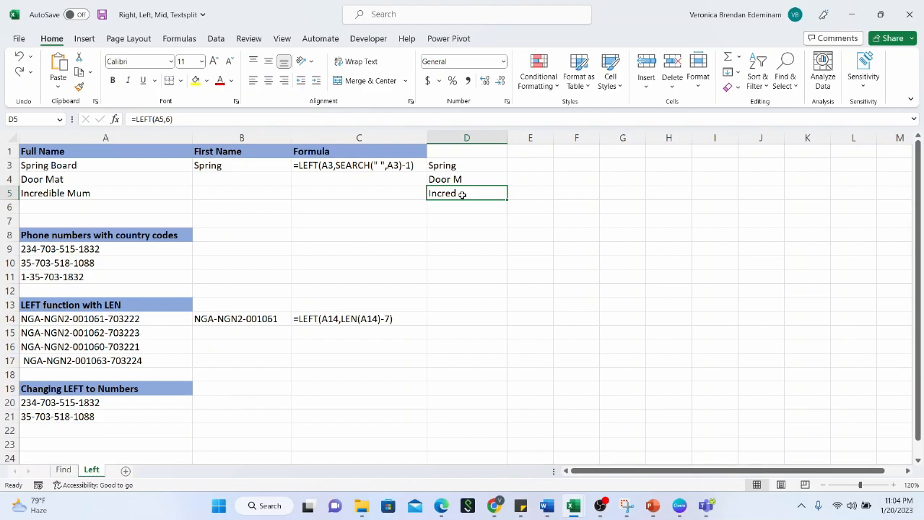
left_click(488, 179)
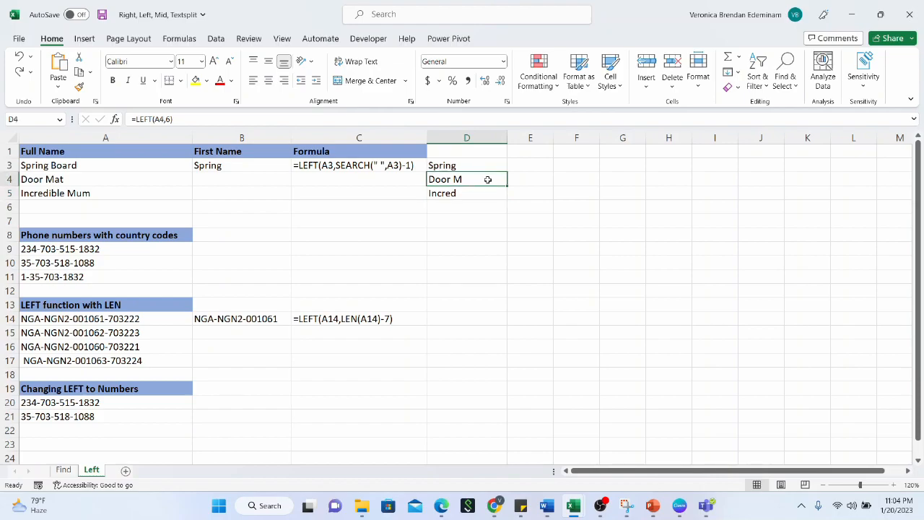
left_click(463, 193)
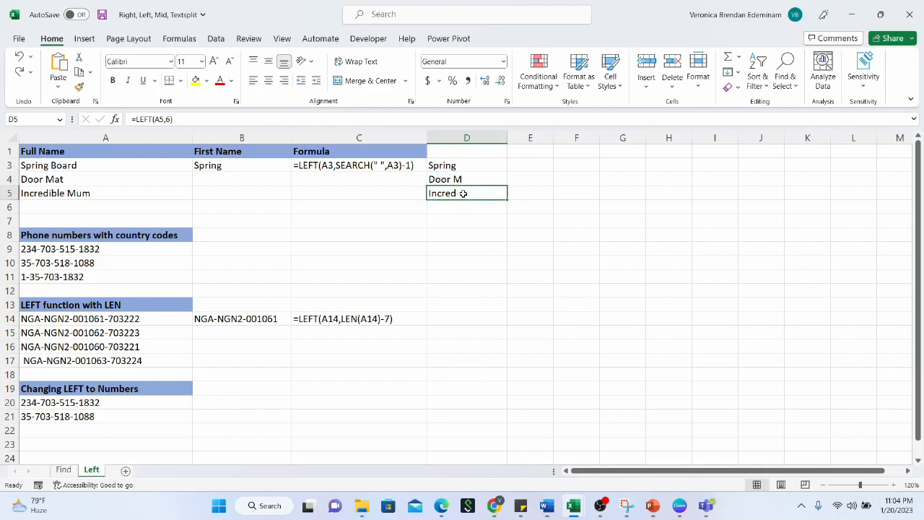
left_click(235, 171)
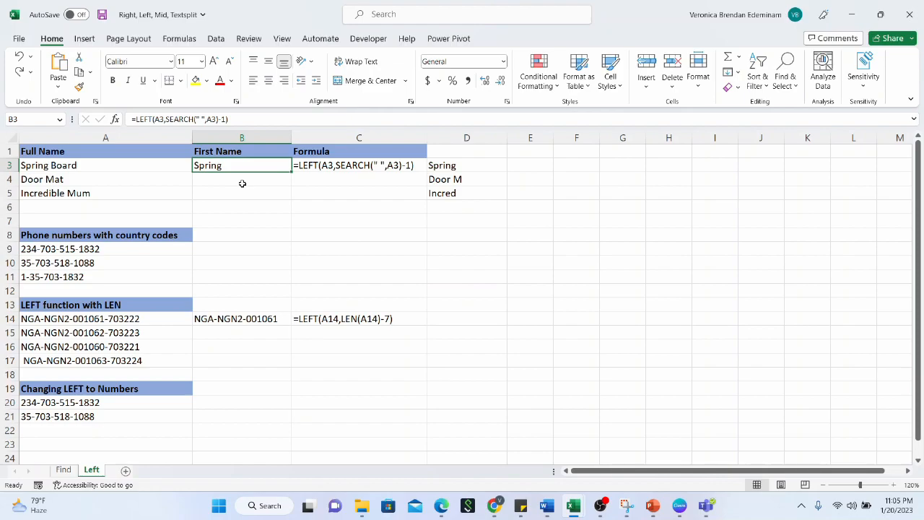
left_click(246, 184)
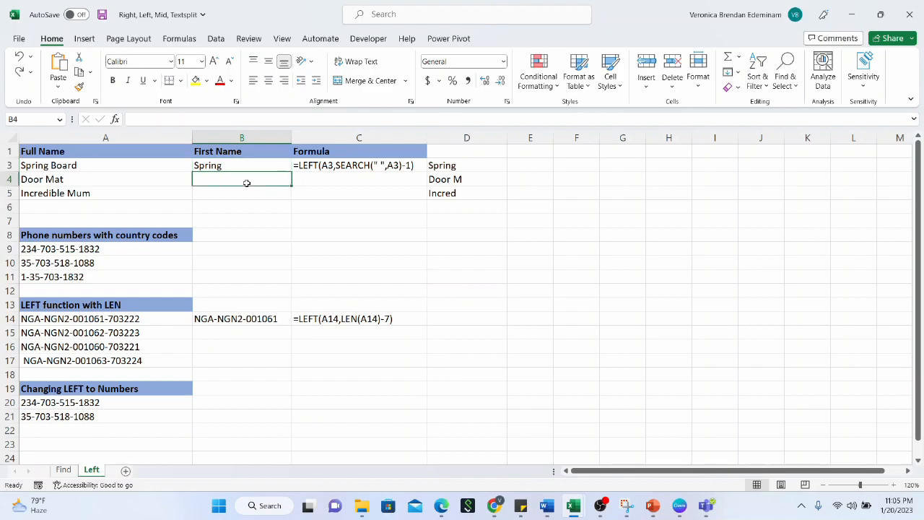
type("=")
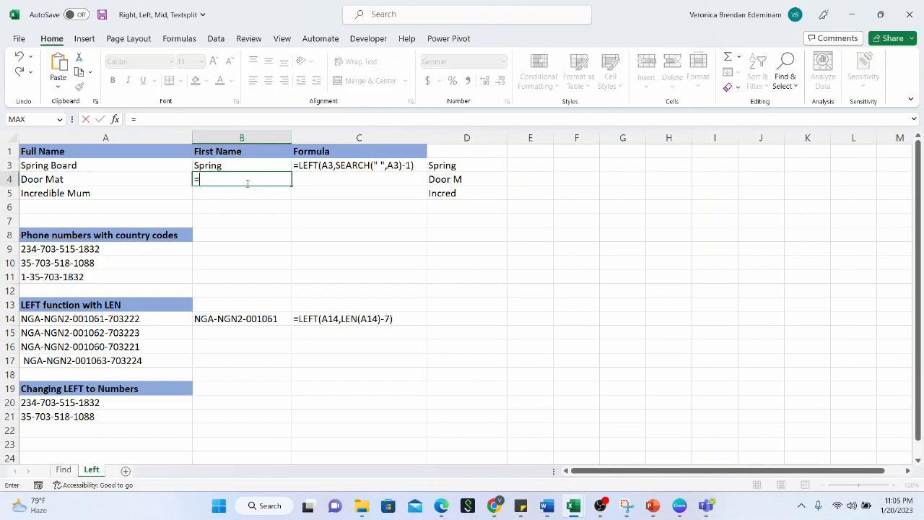
key("BackSpace")
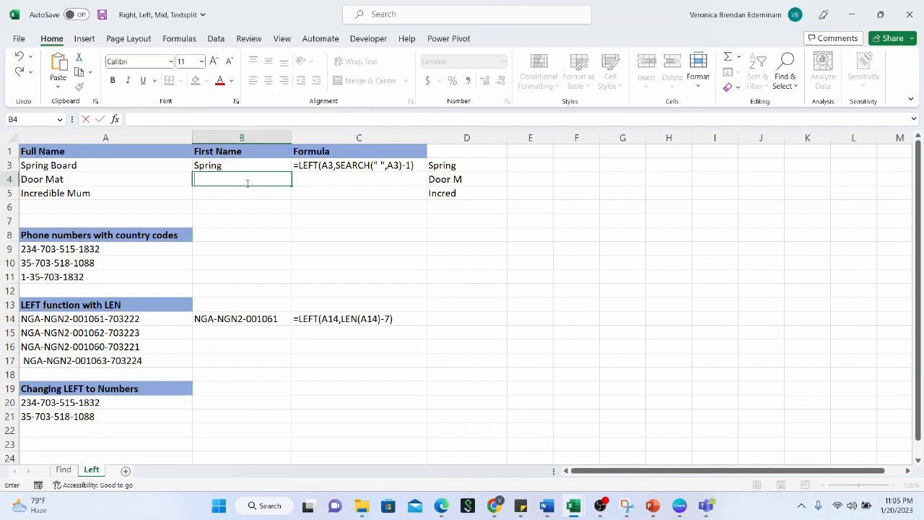
Start re-entering the first-name formula in B3 as a LEFT function with A3 as its text argument
left_click(249, 166)
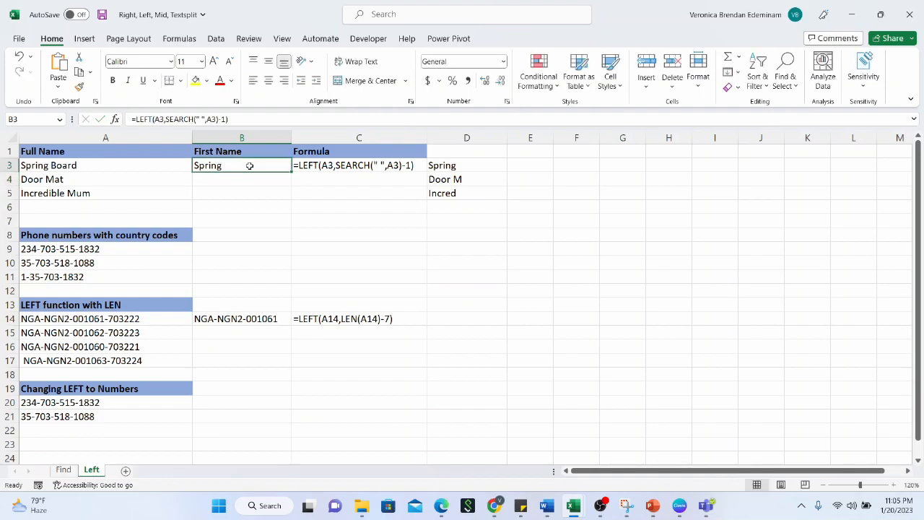
left_click(315, 171)
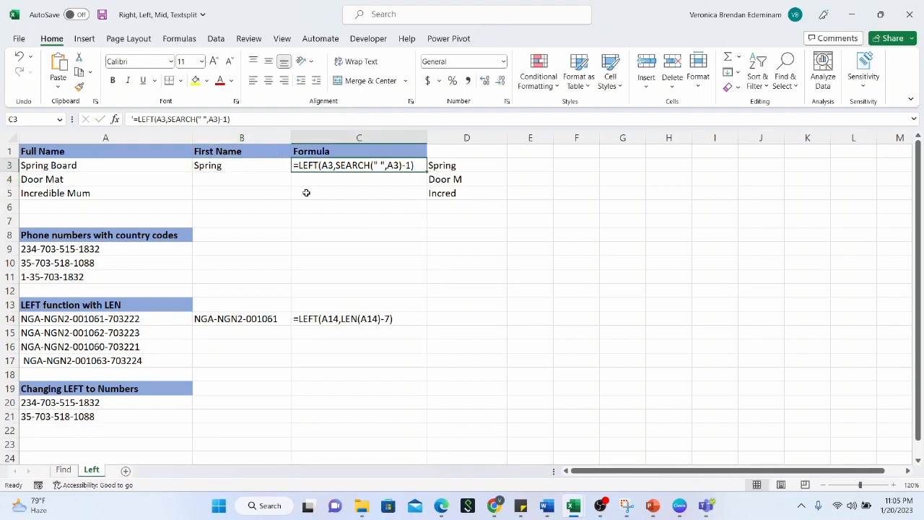
left_click(223, 166)
double_click(223, 166)
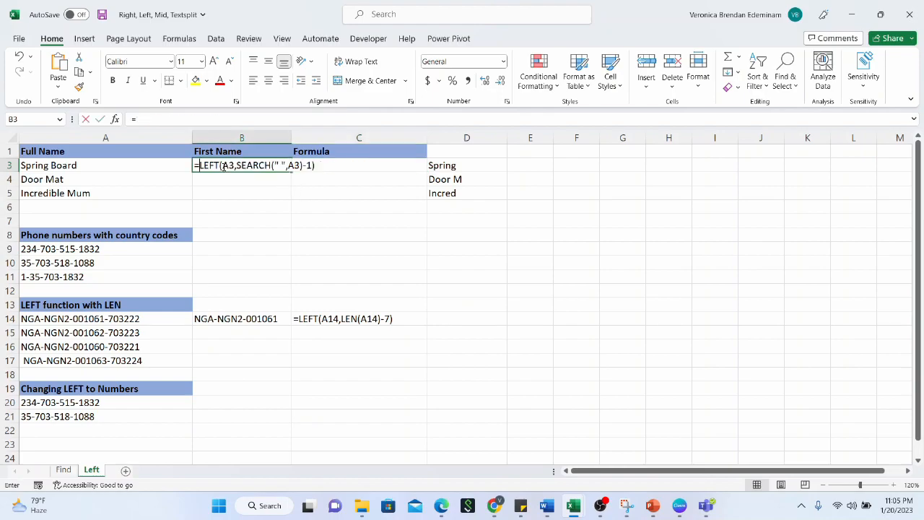
type("=left(")
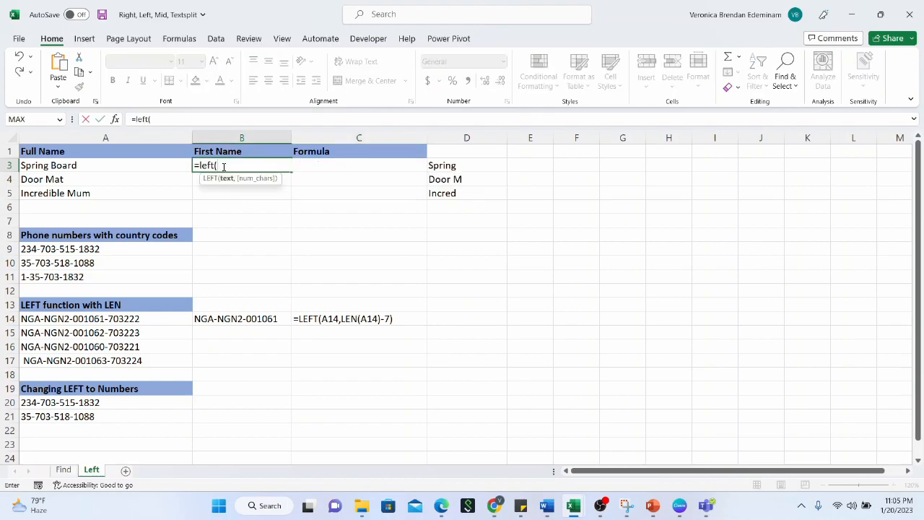
left_click(139, 167)
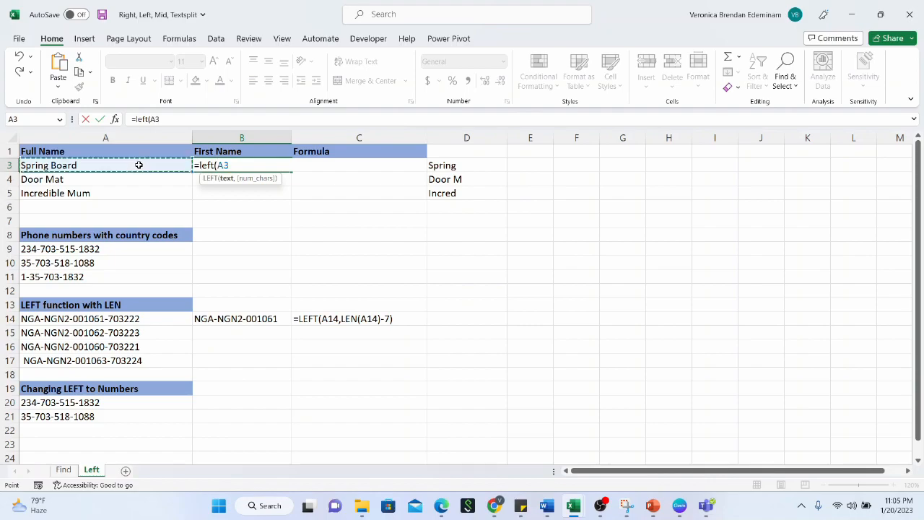
type(",")
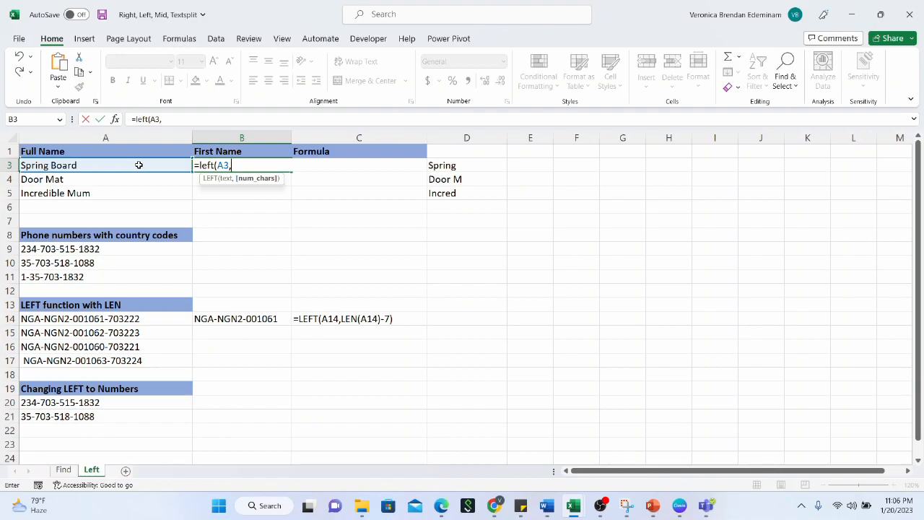
Complete the B3 formula with SEARCH(" ",A3)-1 as the number of characters, giving =LEFT(A3,SEARCH(" ",A3)-1)
type("se")
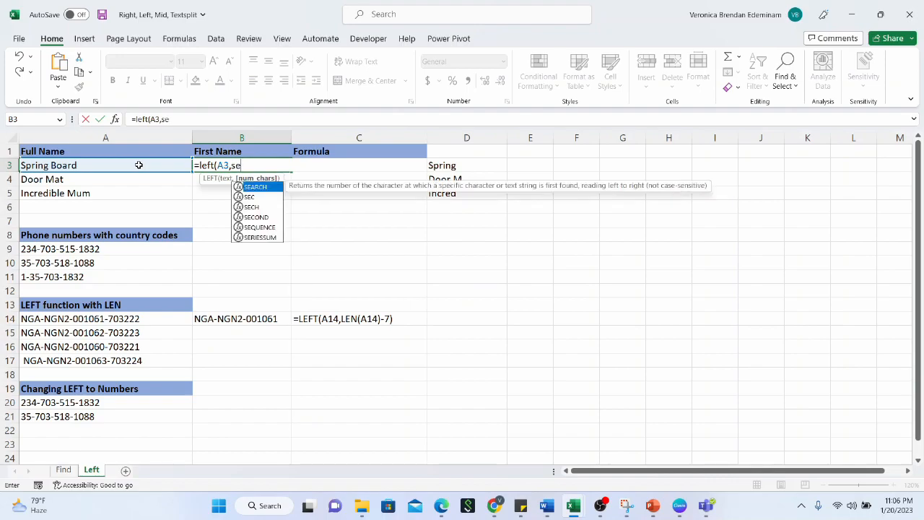
type("arc")
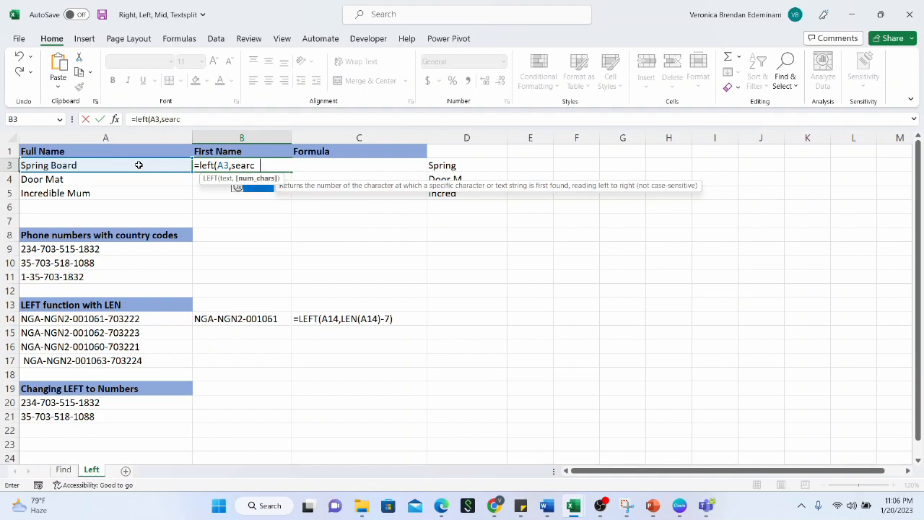
type("h(")
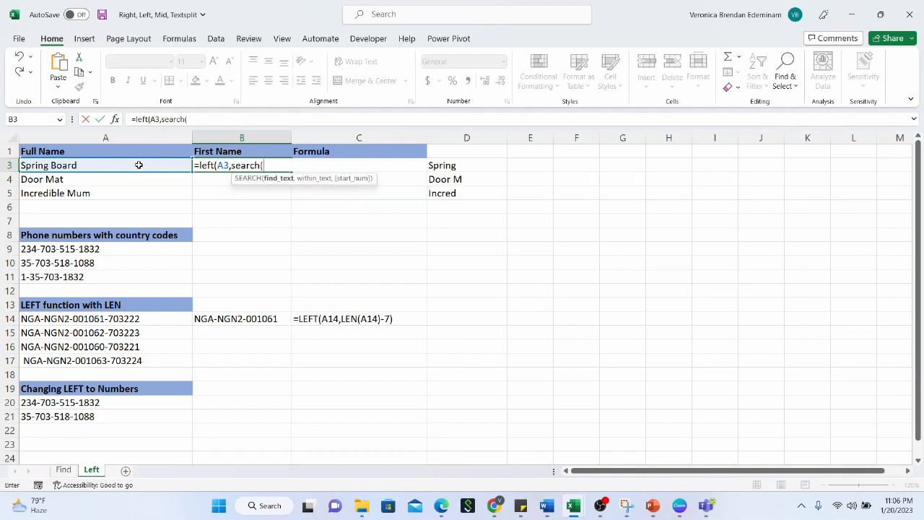
left_click(101, 164)
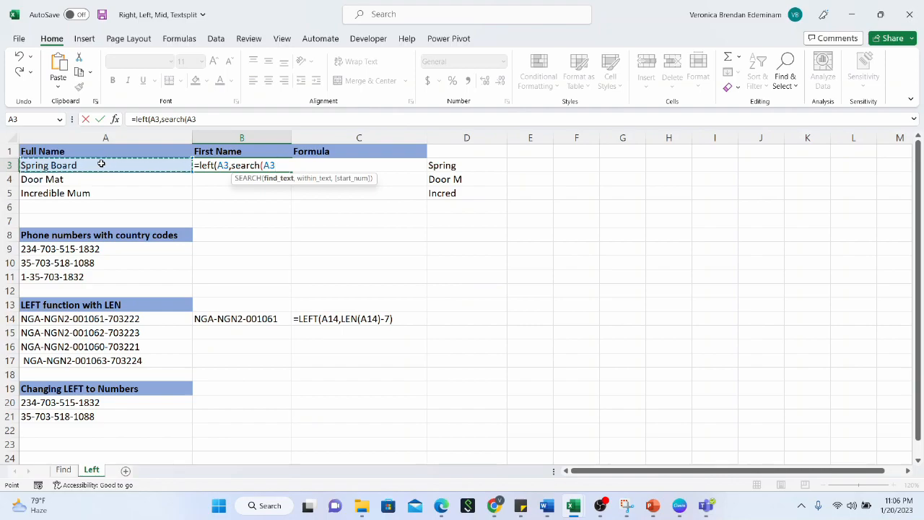
key("BackSpace")
key("BackSpace")
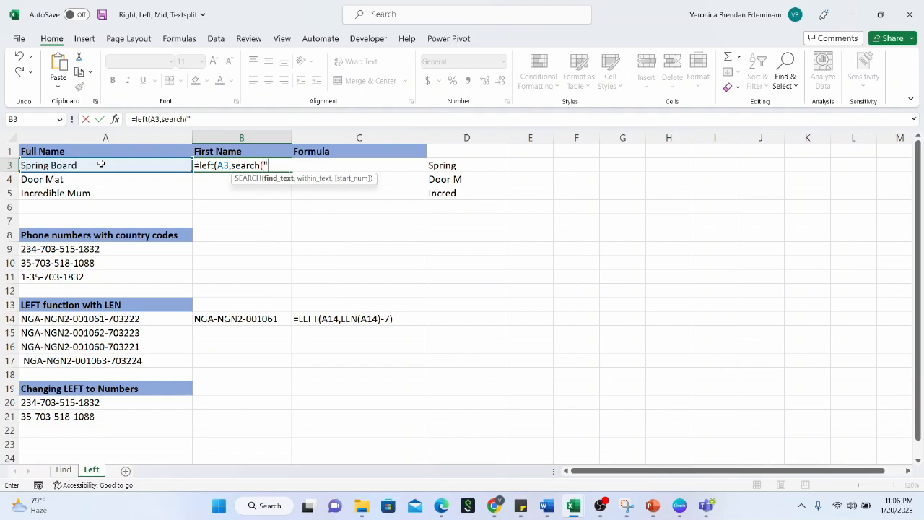
type("\" \",")
left_click(100, 165)
type(")")
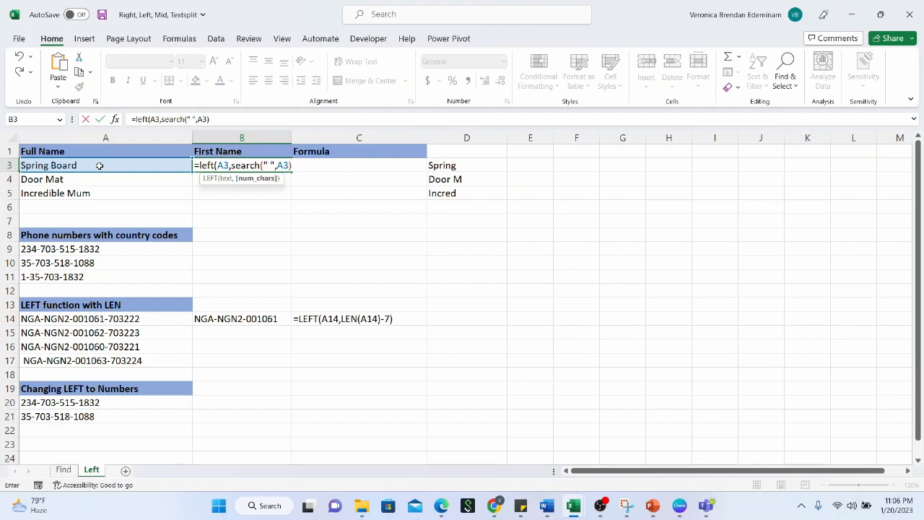
type("-1)")
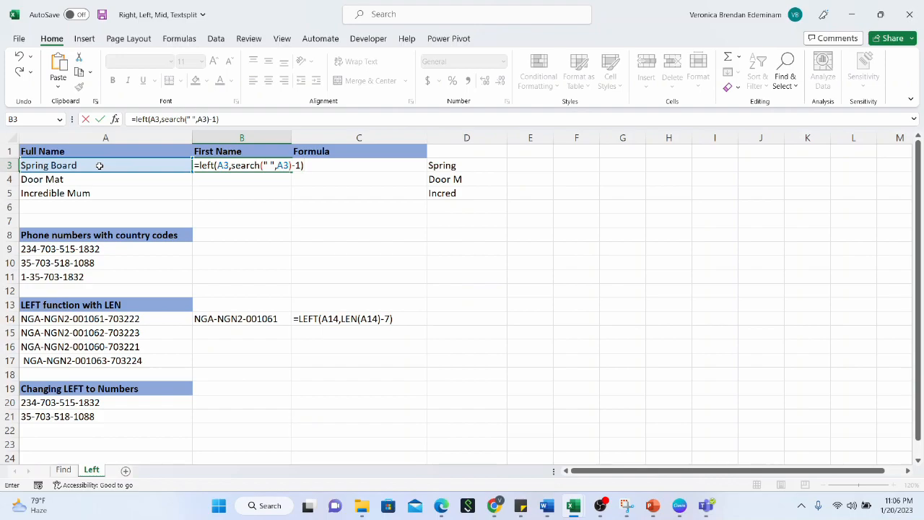
key("Return")
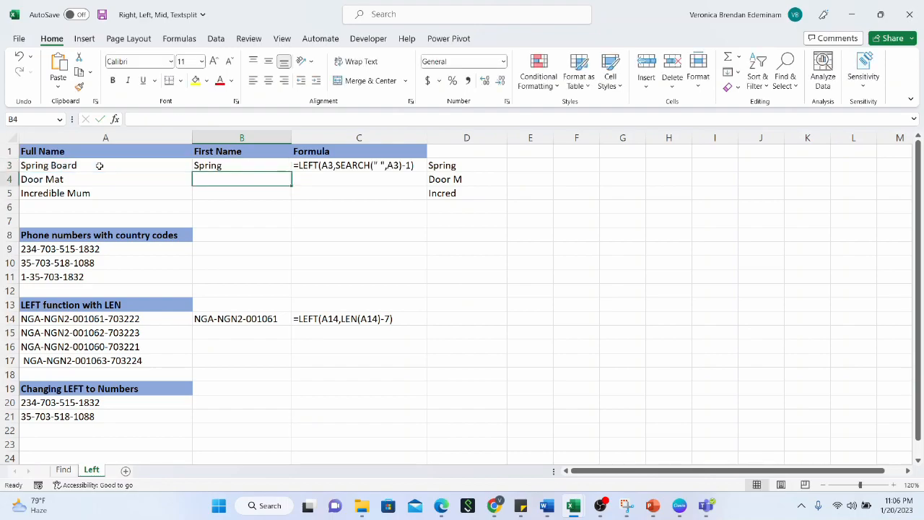
Fill the B3 formula down to B5 and check the copied formulas in B4 and B5
left_click(220, 165)
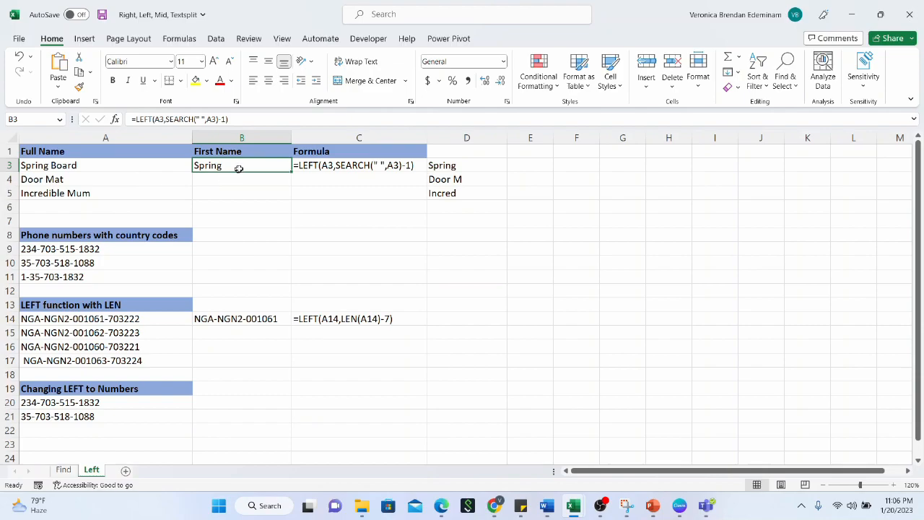
left_click_drag(290, 173, 284, 200)
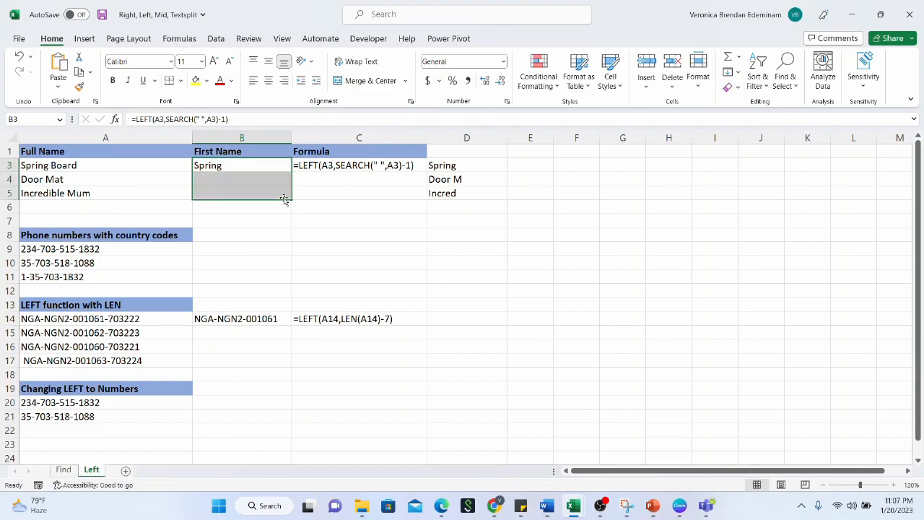
left_click(262, 181)
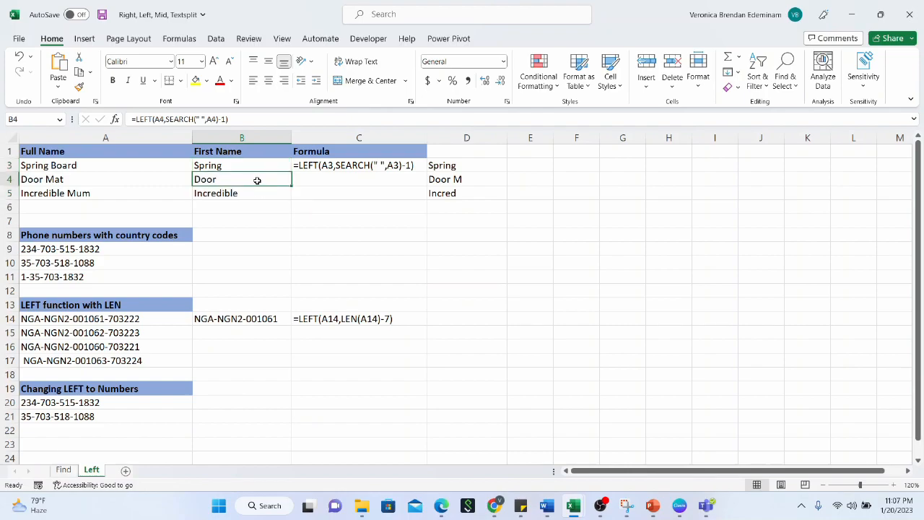
left_click(250, 193)
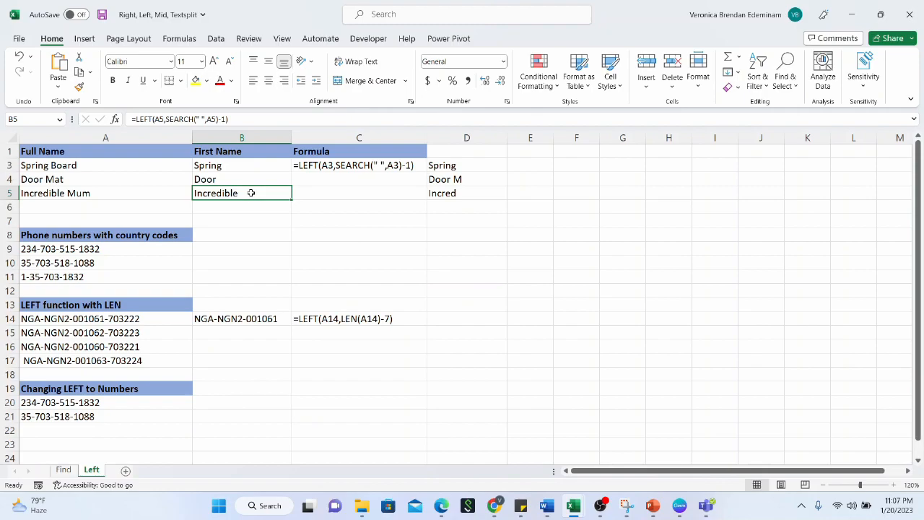
left_click(252, 181)
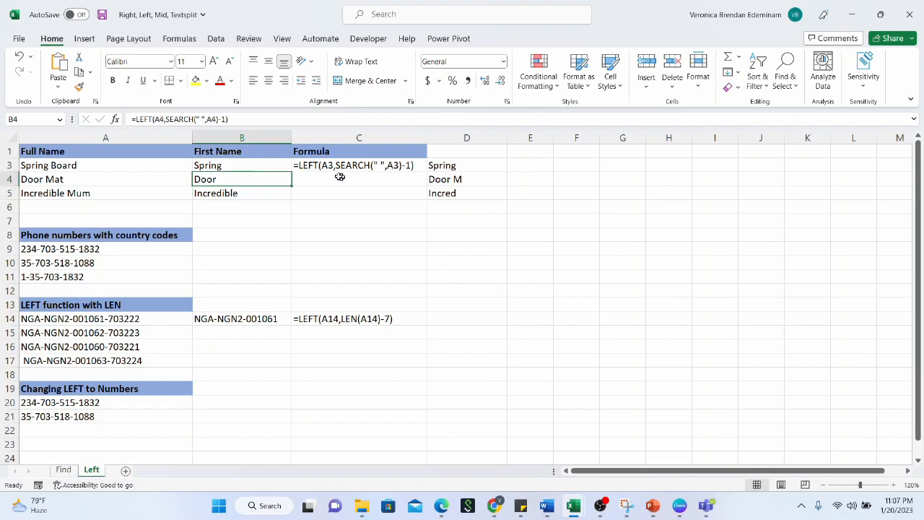
Compare the extracted first names in B3:B5 with the fixed-length LEFT results in D3:D5
left_click(249, 140)
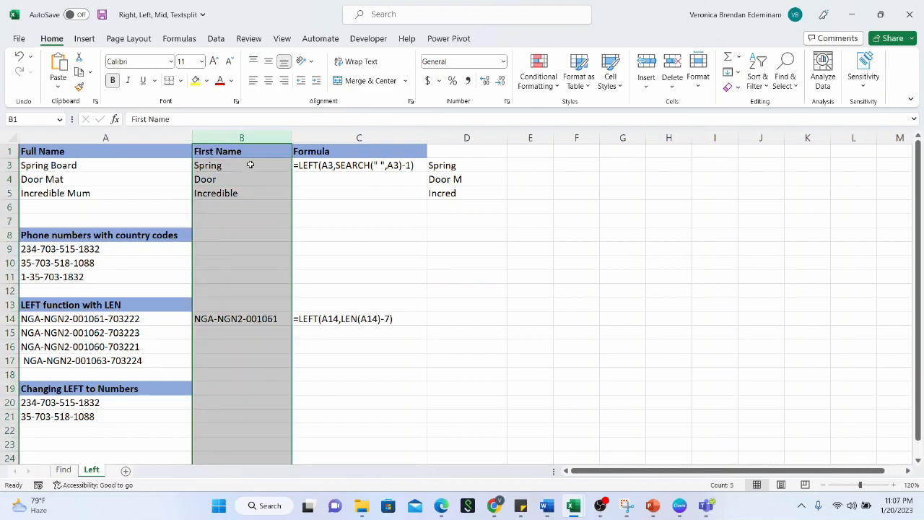
left_click_drag(246, 168, 248, 190)
left_click_drag(452, 167, 451, 192)
left_click(243, 193)
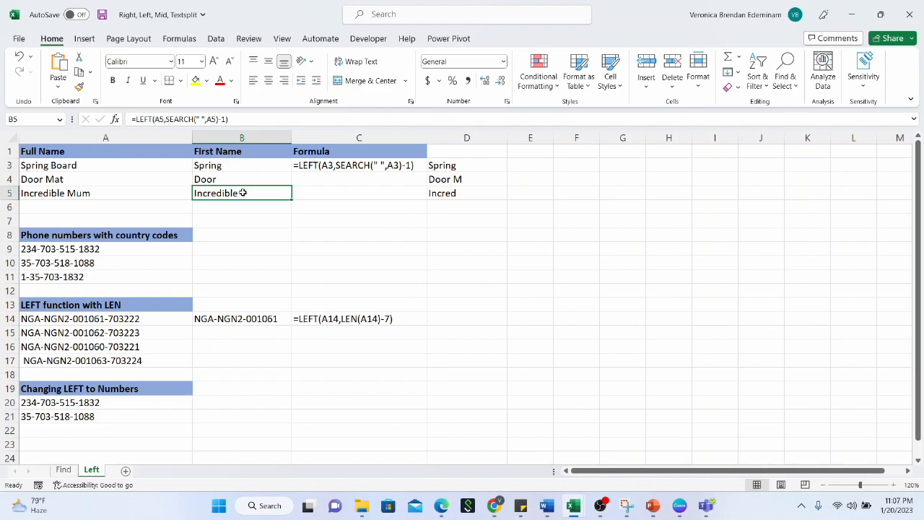
left_click_drag(470, 169, 469, 192)
Widen column E slightly
left_click(528, 168)
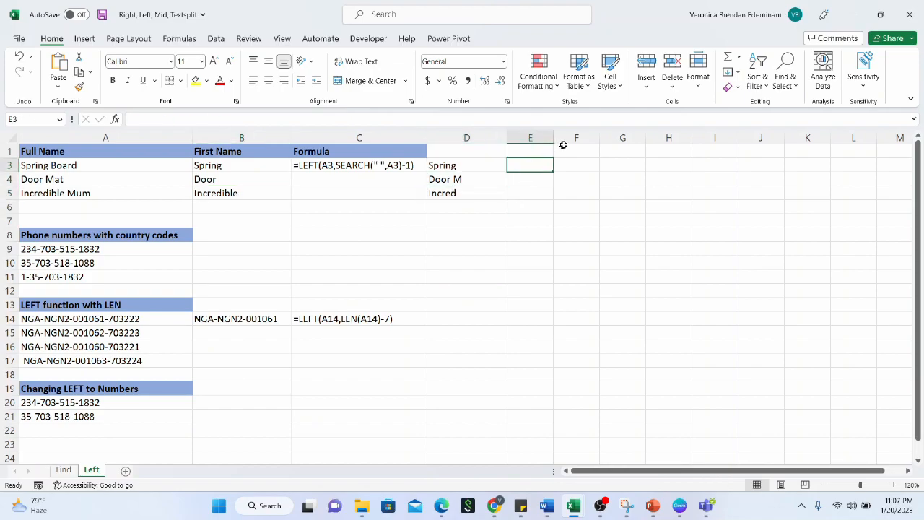
left_click_drag(553, 137, 574, 137)
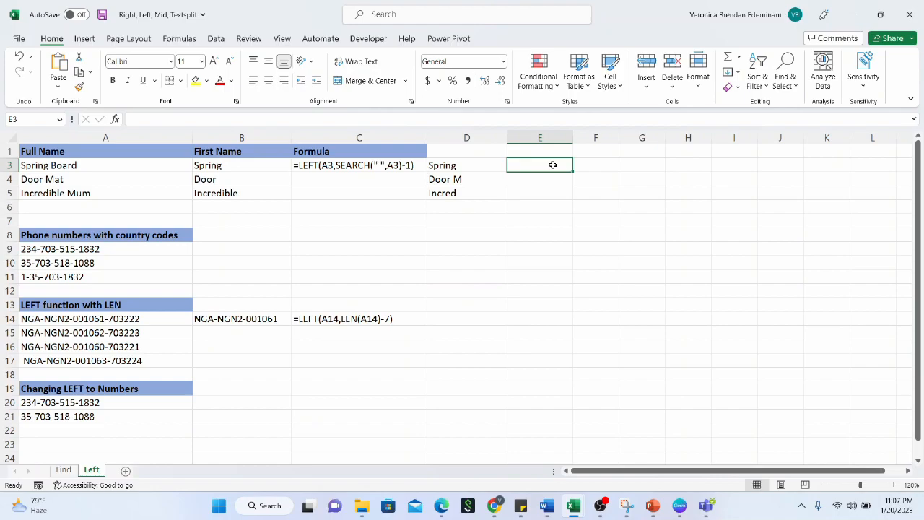
Enter the first names Spring and Door manually in E3 and E4
type("Spring")
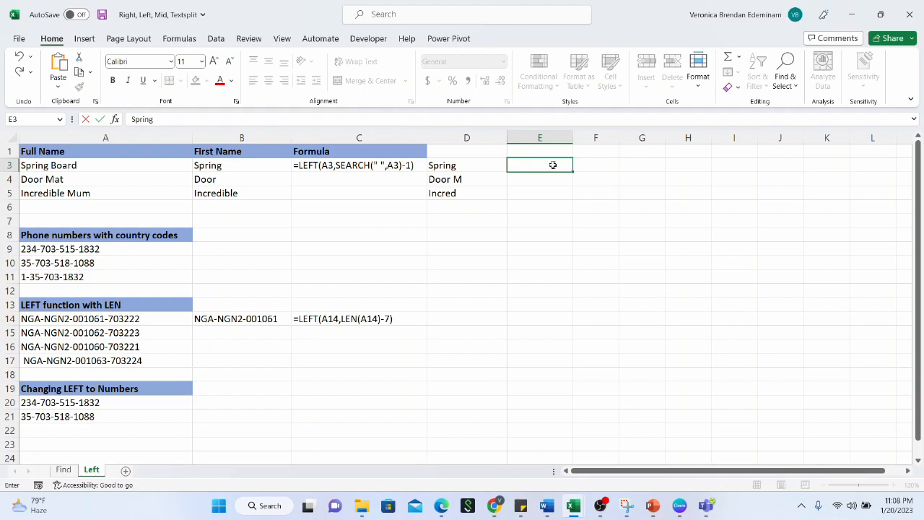
key("Return")
type("S")
key("BackSpace")
type("o")
key("BackSpace")
key("BackSpace")
type("Door")
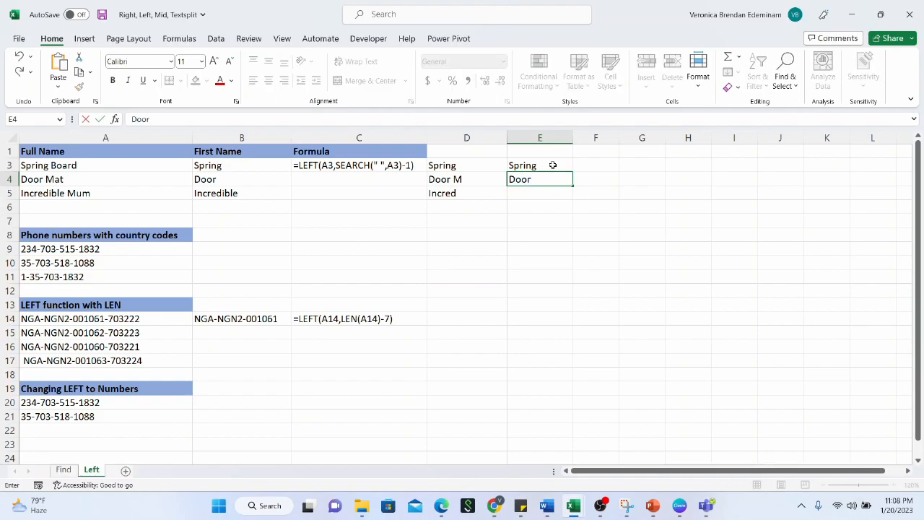
key("Return")
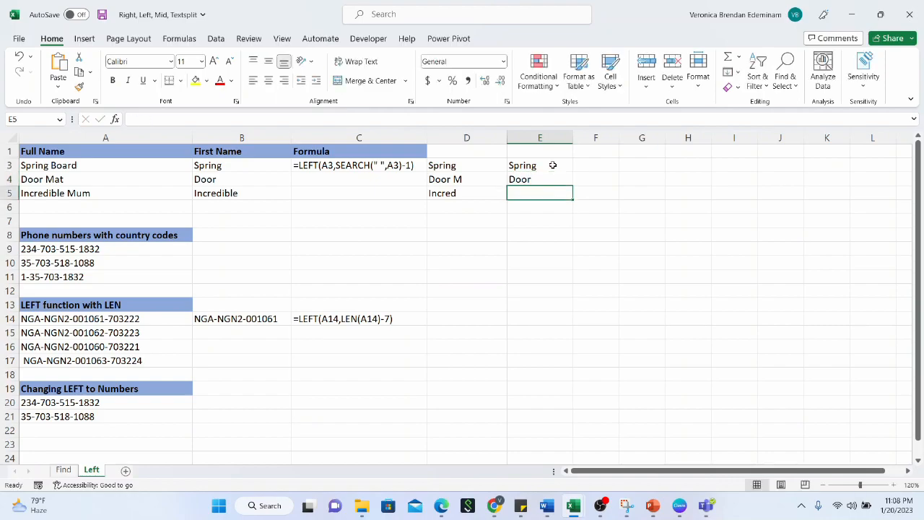
Abandon the manual entry in E5 and clear the names entered in E3 and E4
type("Inc")
key("BackSpace")
key("BackSpace")
key("BackSpace")
left_click(553, 179)
key("Delete")
left_click(558, 165)
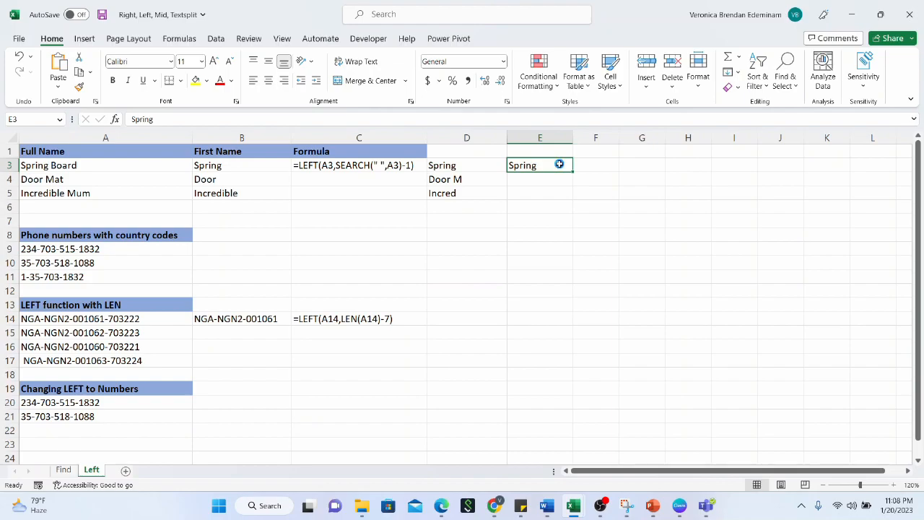
key("Delete")
left_click(548, 193)
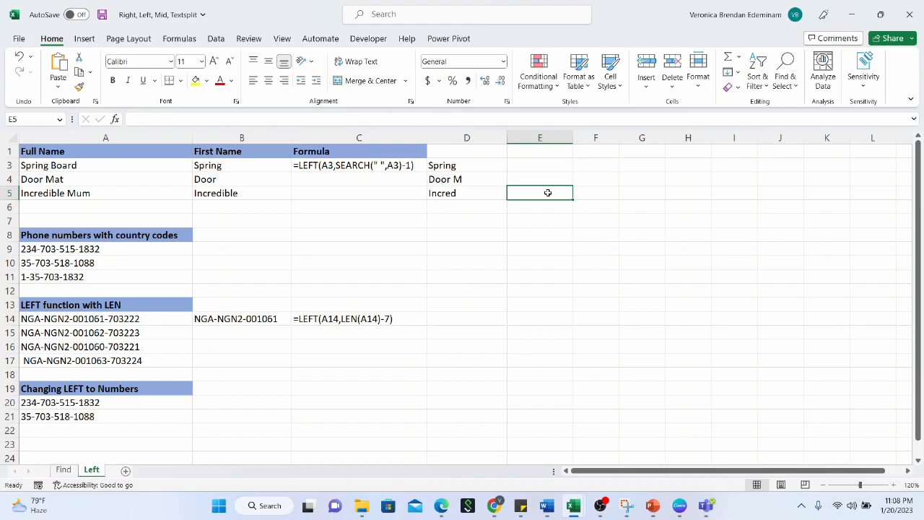
Check the LEFT and SEARCH formulas behind the first names in B4 and B5
left_click(557, 179)
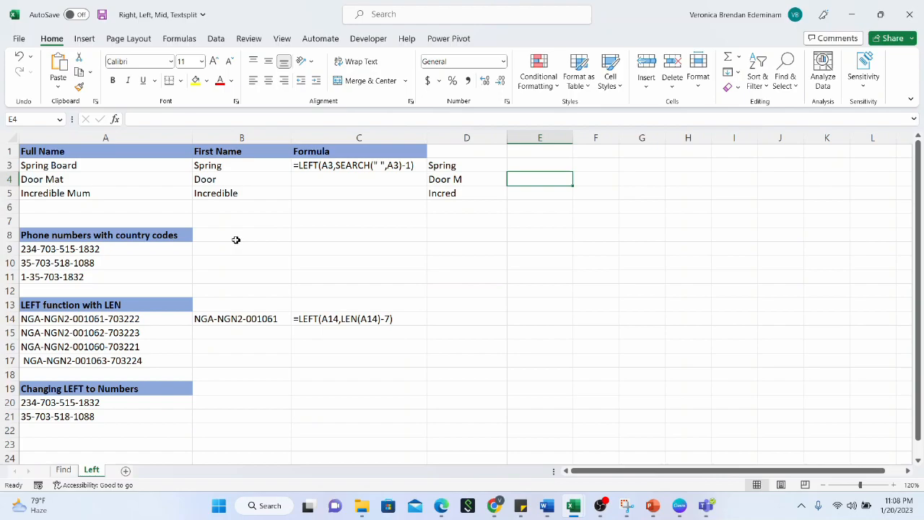
left_click(230, 176)
left_click(227, 194)
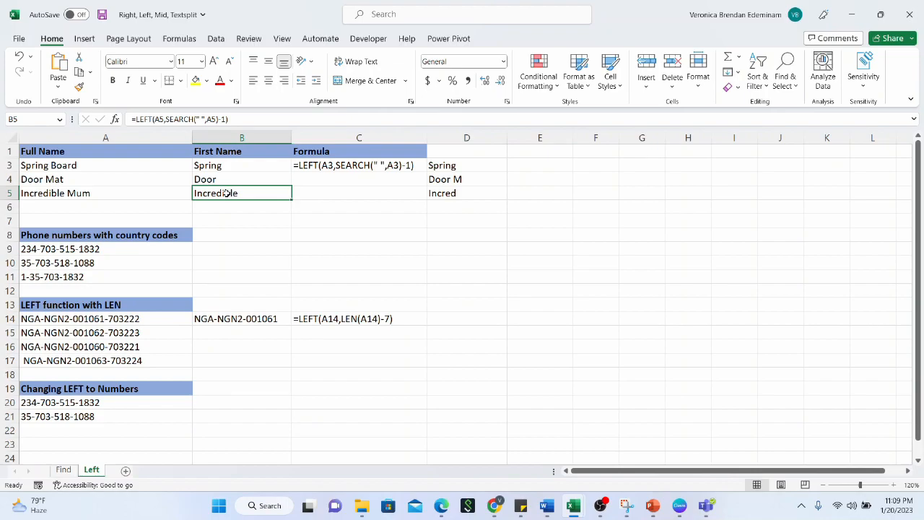
left_click(227, 181)
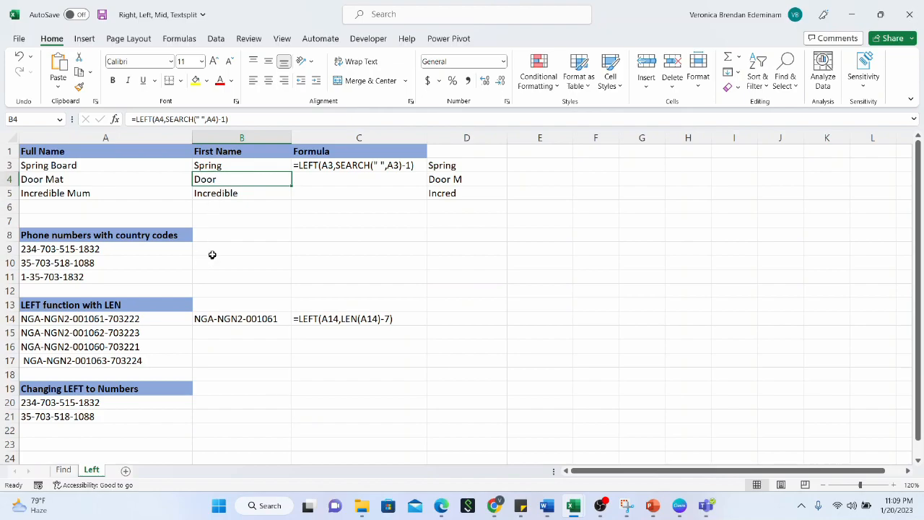
Review the phone numbers with country codes in A9:A11 and select cell B9 beside the first number
left_click(212, 255)
left_click(140, 247)
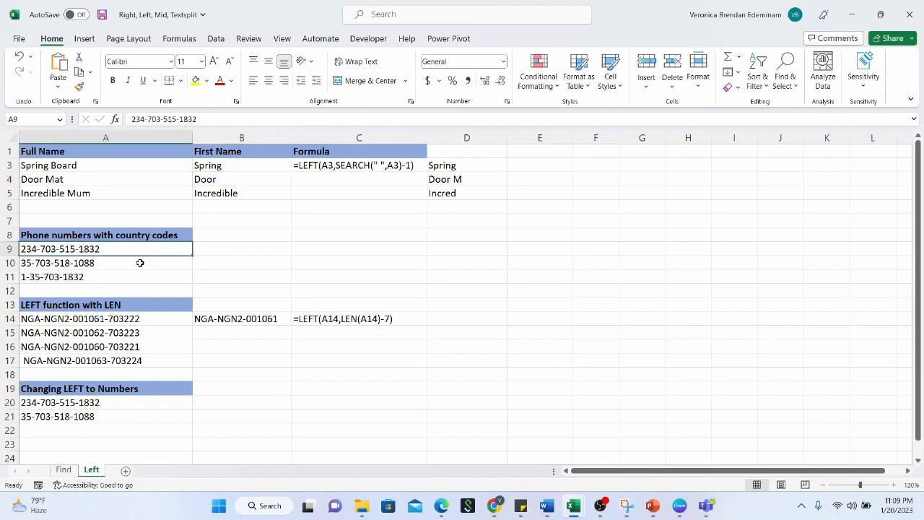
left_click(139, 264)
left_click(136, 276)
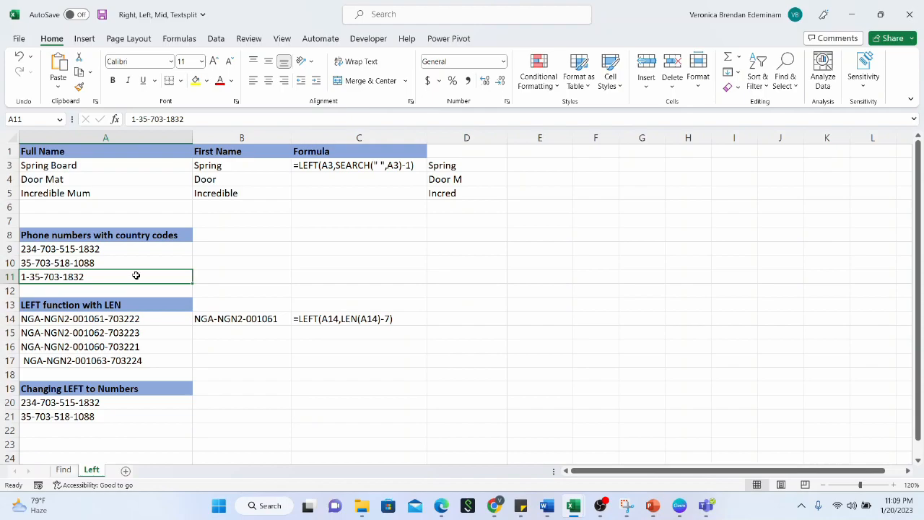
left_click_drag(137, 249, 135, 277)
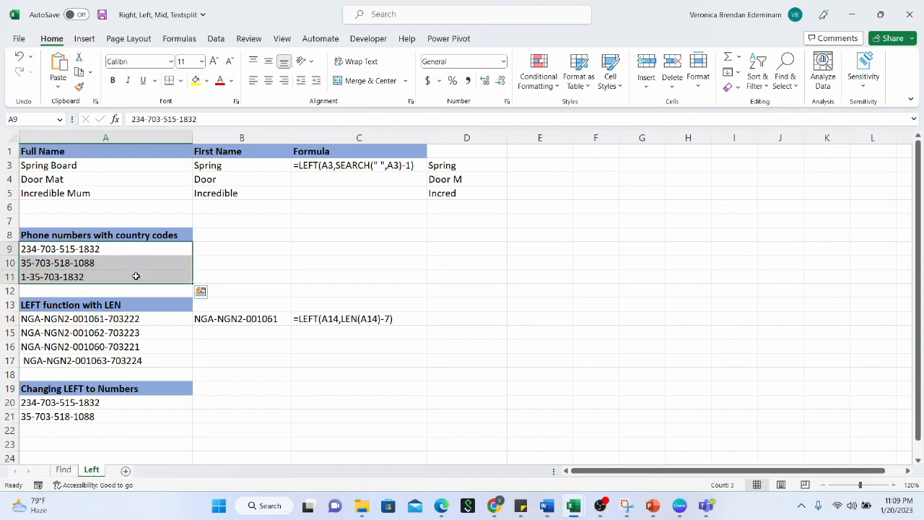
left_click(223, 252)
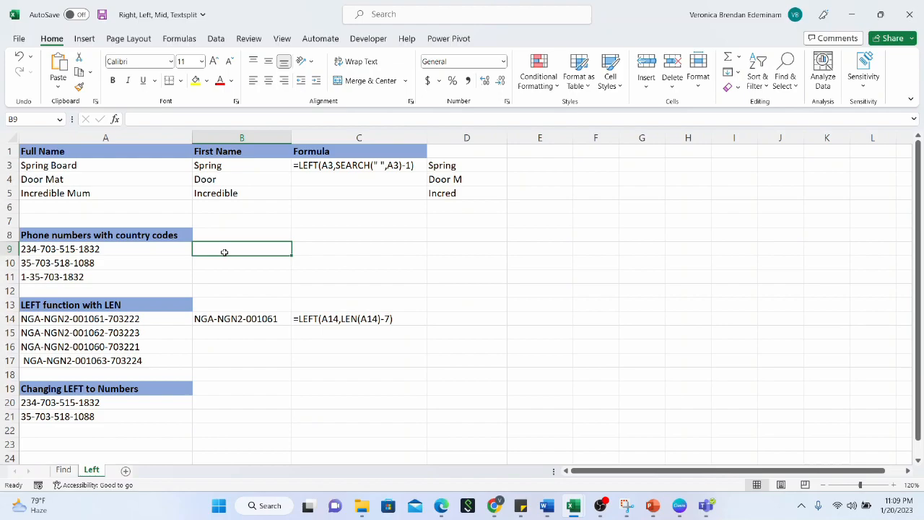
Enter =LEFT(A9,3) in B9 to extract the first three characters, and fill the formula down to B11
type("=left(")
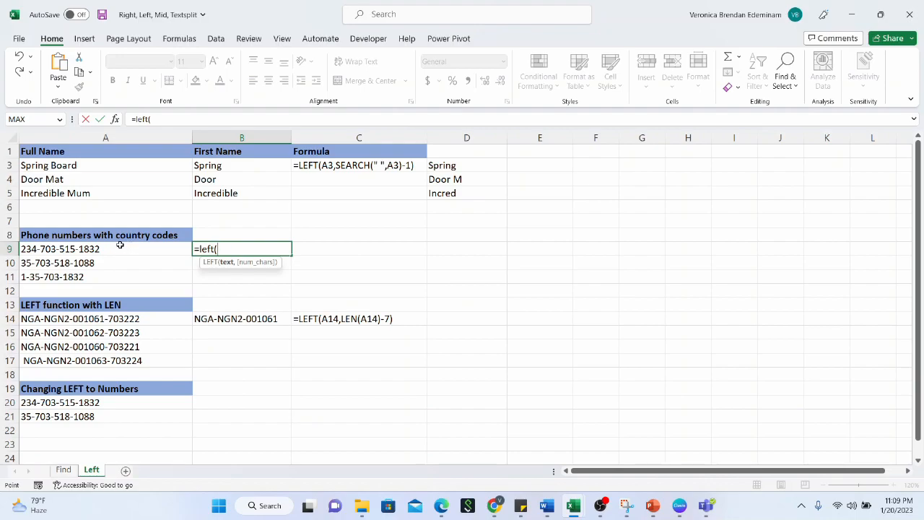
left_click(119, 244)
type(",")
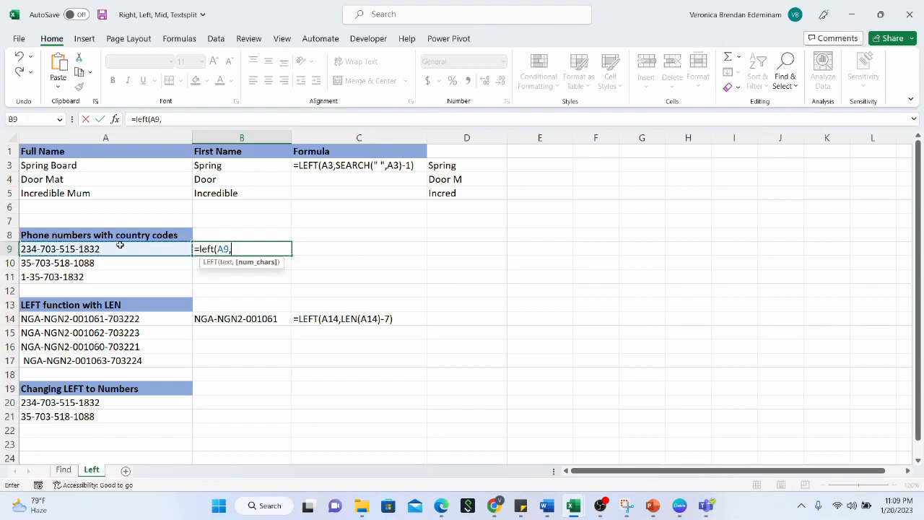
type("3)")
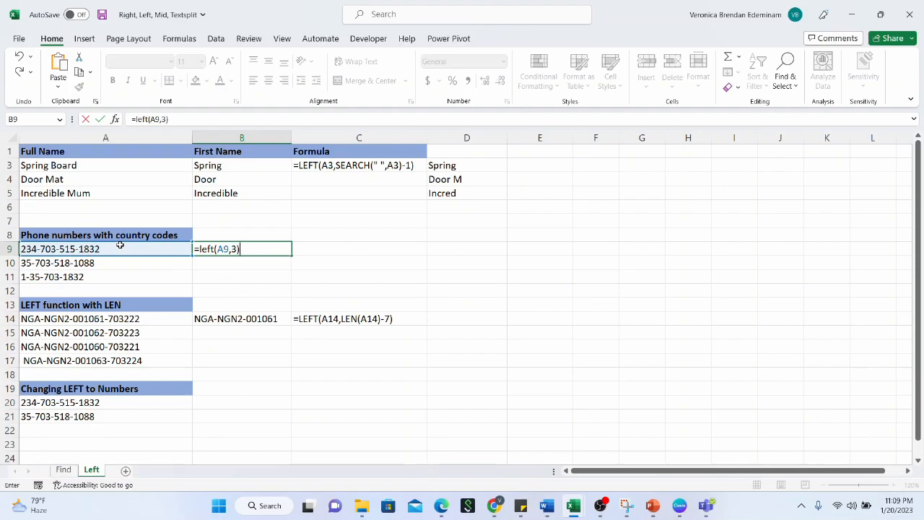
key("Return")
left_click(215, 246)
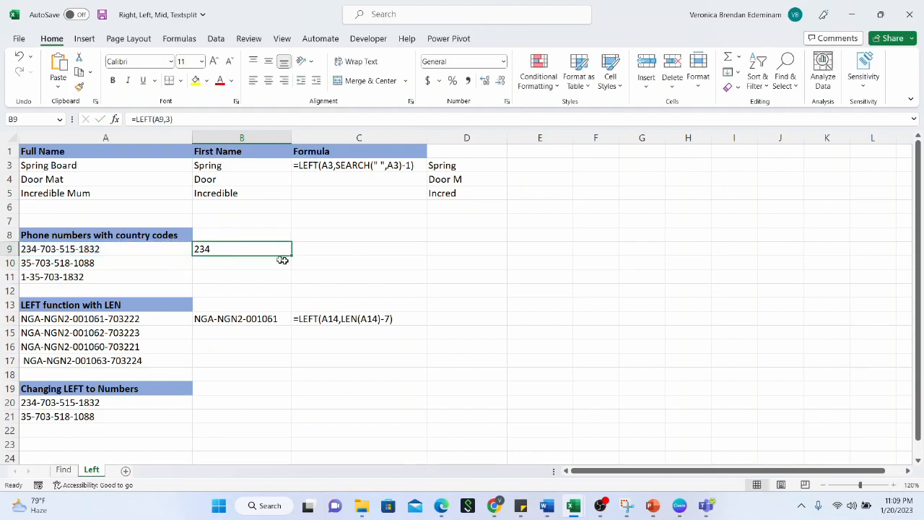
left_click_drag(289, 254, 280, 289)
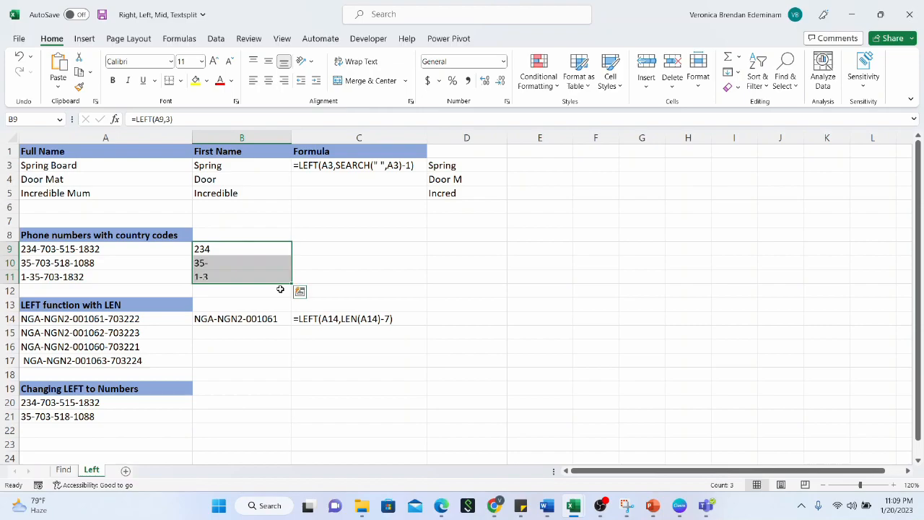
Replace the formula in B9 with =LEFT(A9,SEARCH("-",A9)-1) to extract everything before the first hyphen
left_click(264, 250)
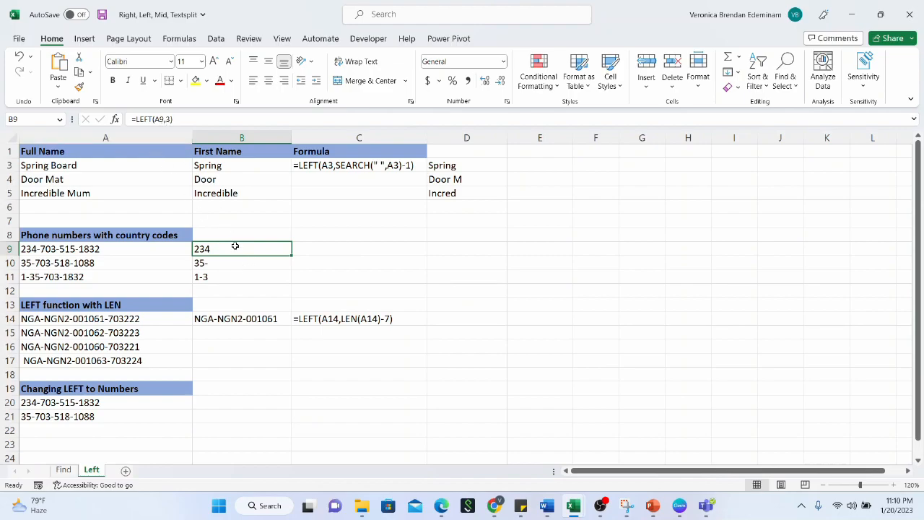
type("=left(")
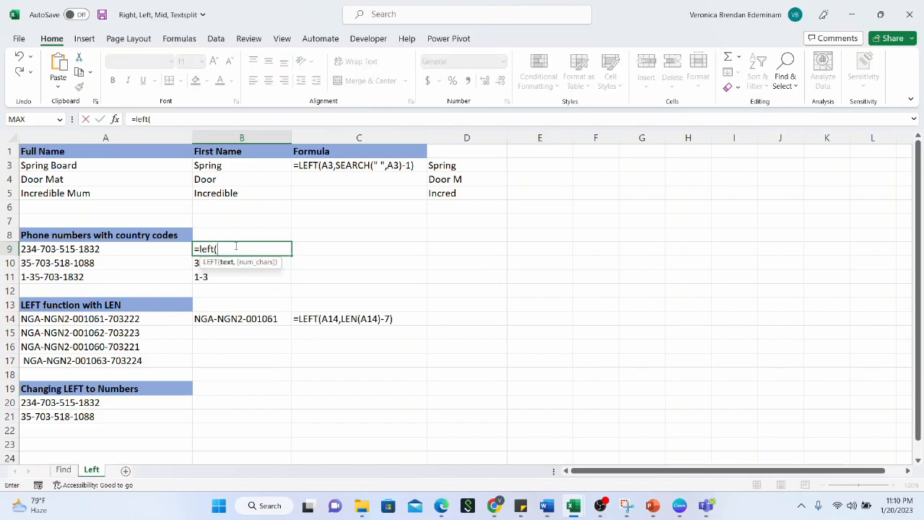
left_click(174, 249)
type(",search")
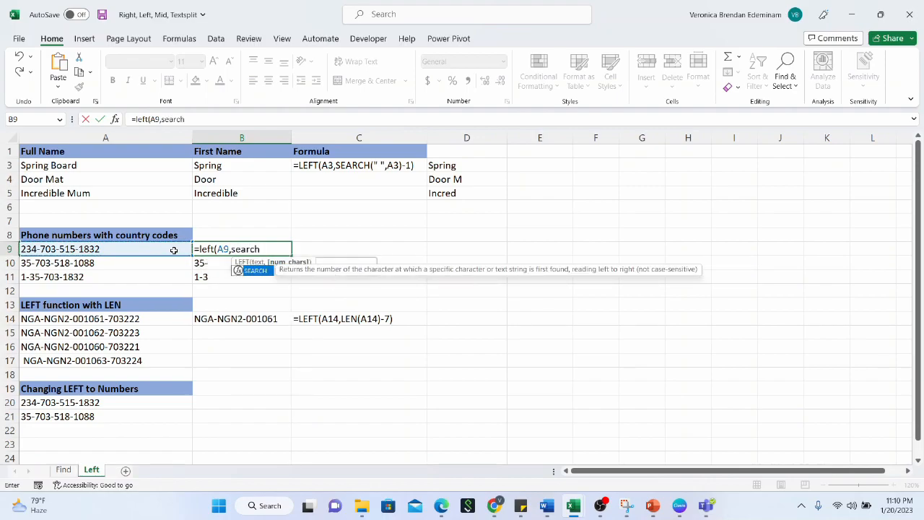
type("(")
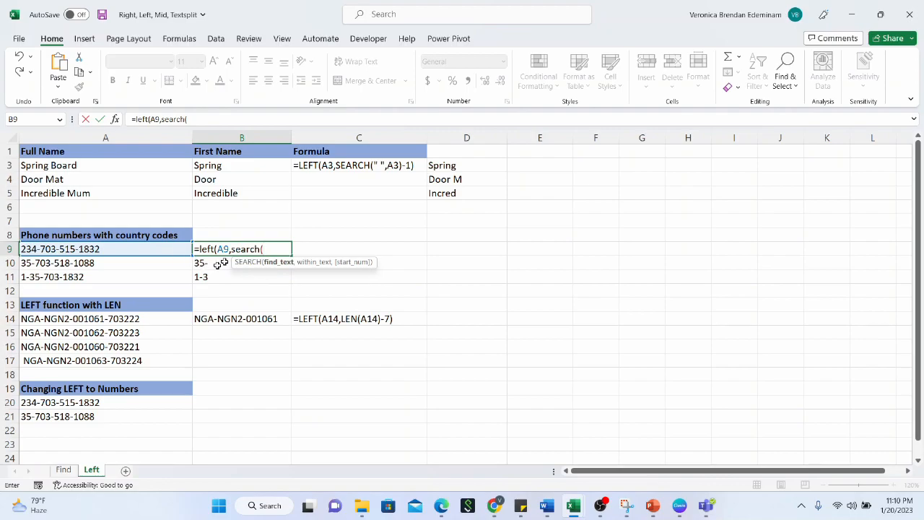
type("\"-")
type(",")
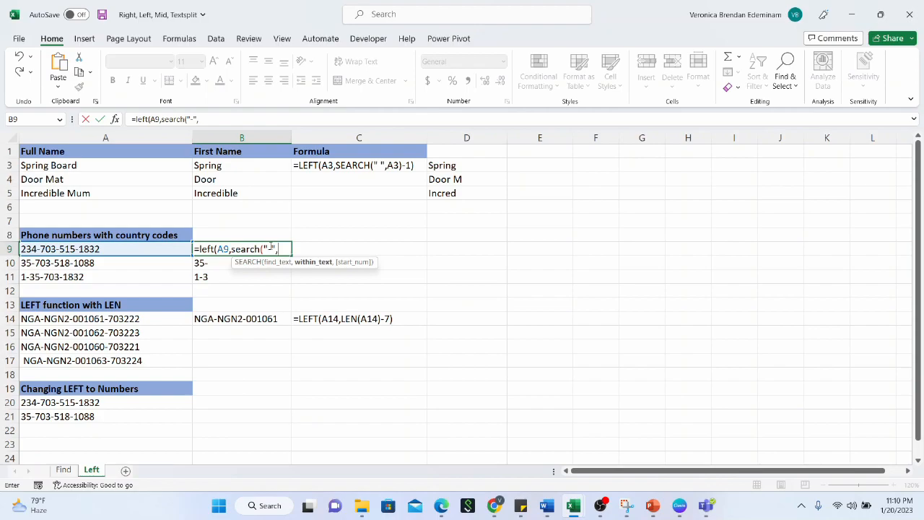
left_click(163, 248)
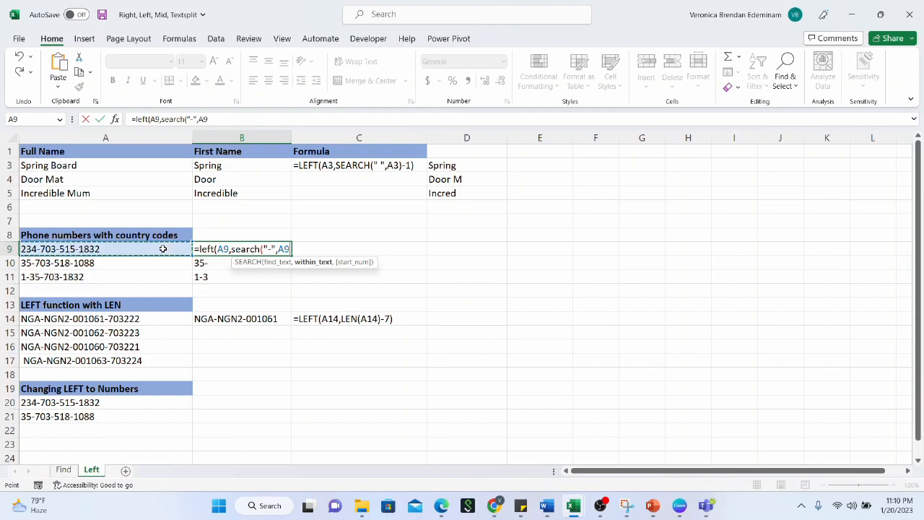
type(")-")
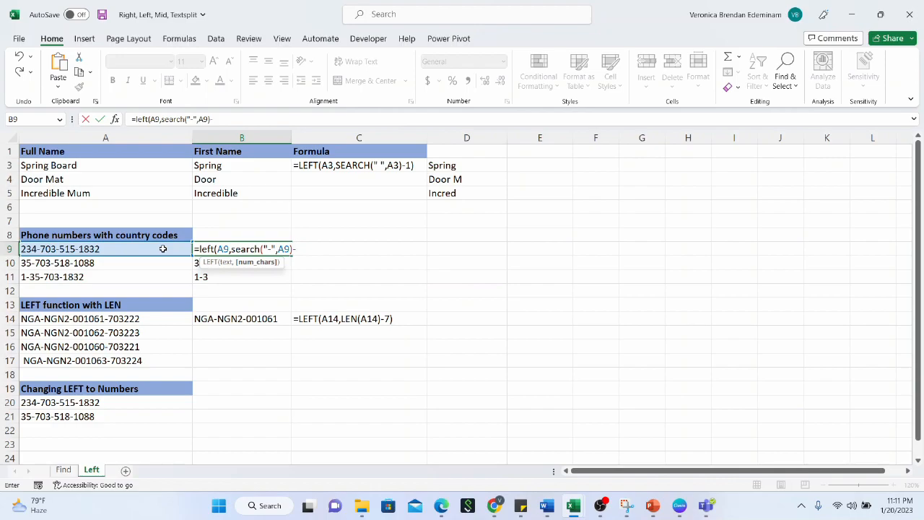
type("1)")
key("Return")
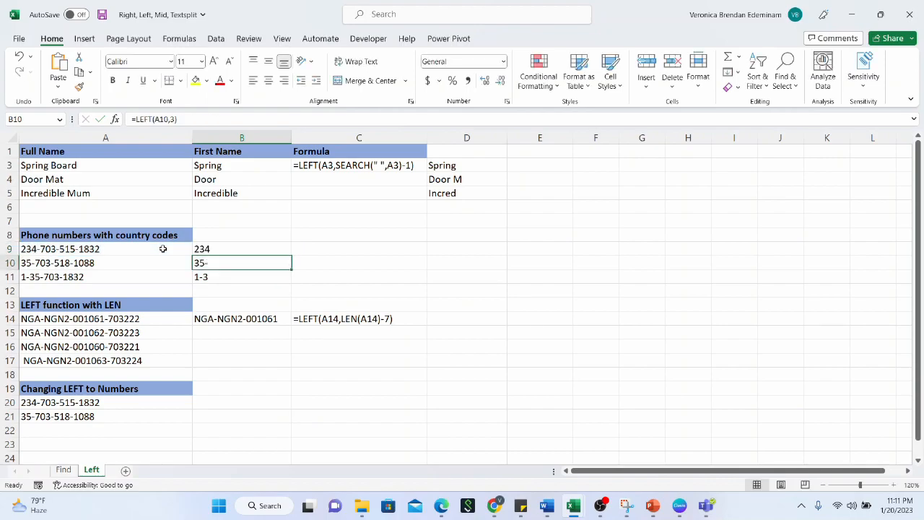
Fill the country code formula from B9 down to B11 and check the formulas in B9:B11
left_click(274, 250)
left_click_drag(291, 256, 281, 279)
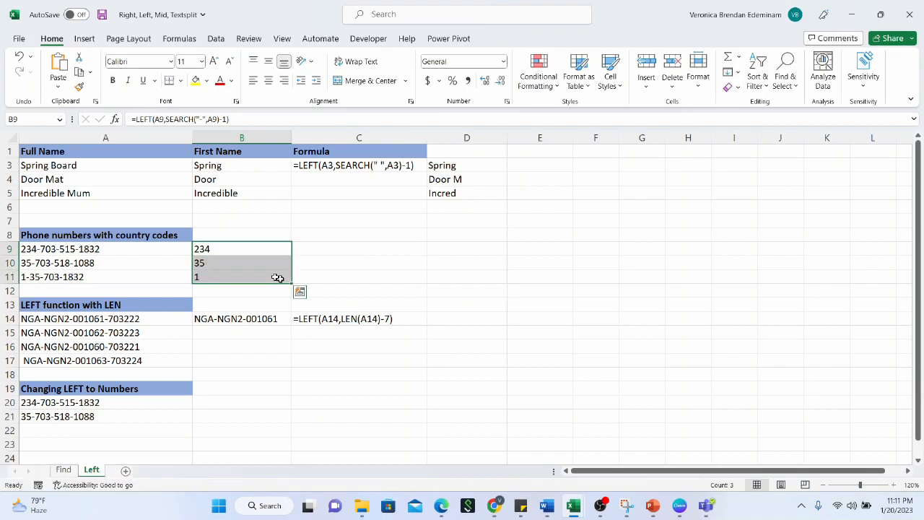
left_click(265, 267)
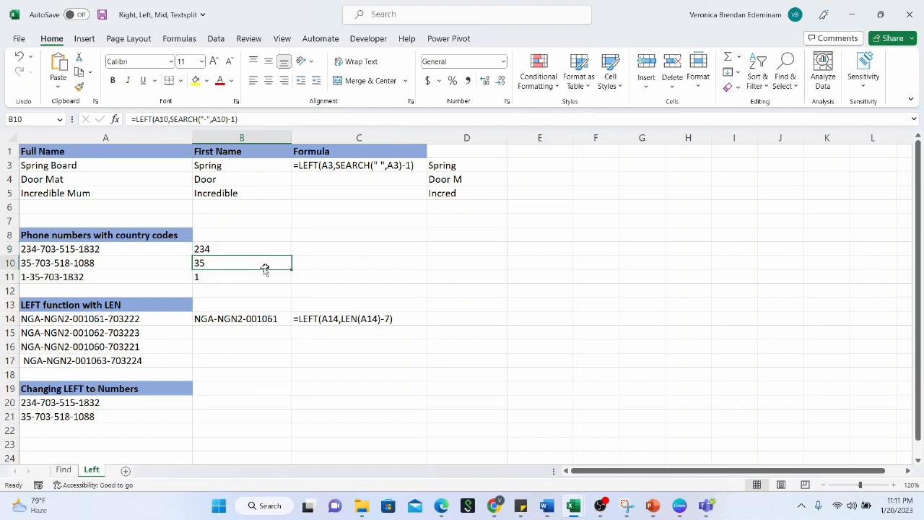
left_click(256, 281)
left_click(258, 265)
left_click(257, 249)
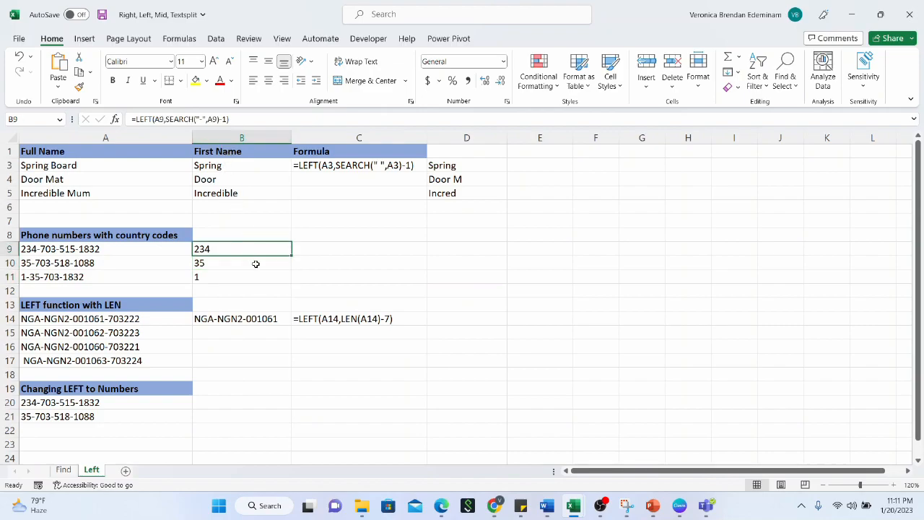
Copy the formula text from B9 and enter it in C9 as plain text with a leading apostrophe
left_click(255, 119)
left_click_drag(256, 119, 123, 120)
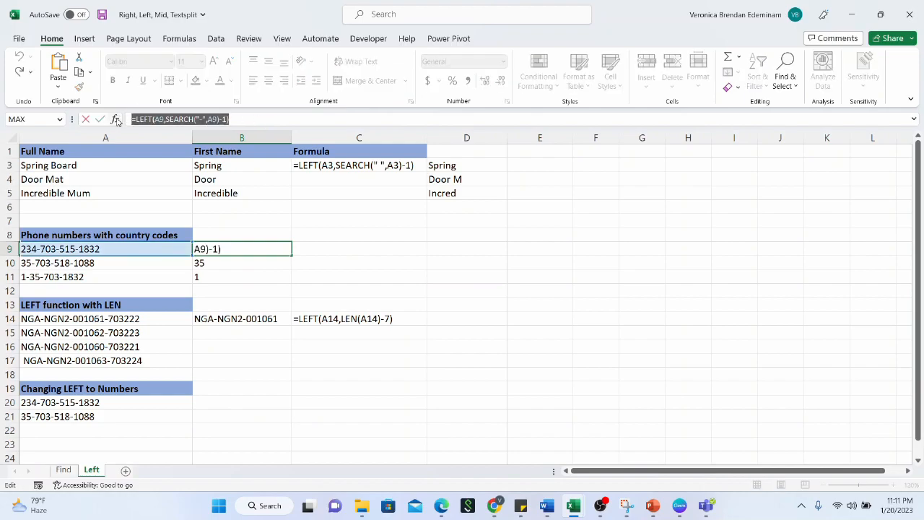
key("Escape")
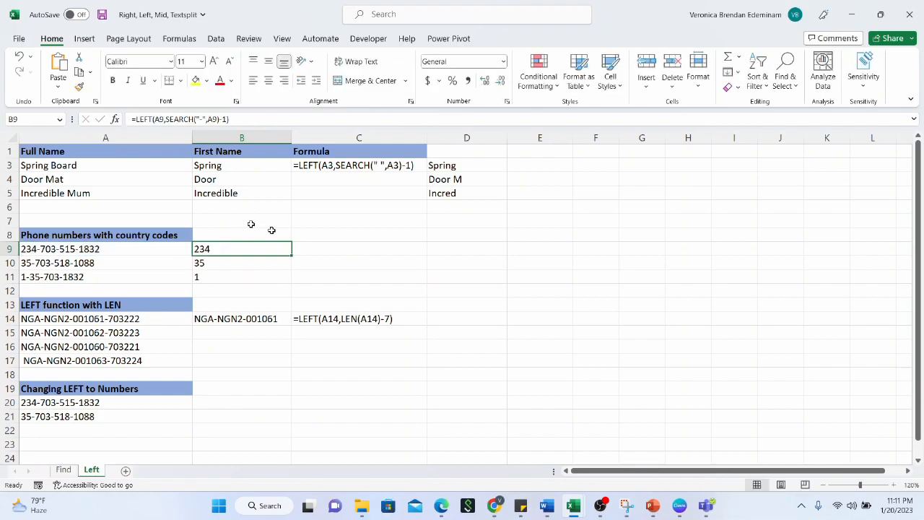
left_click(320, 250)
left_click(185, 121)
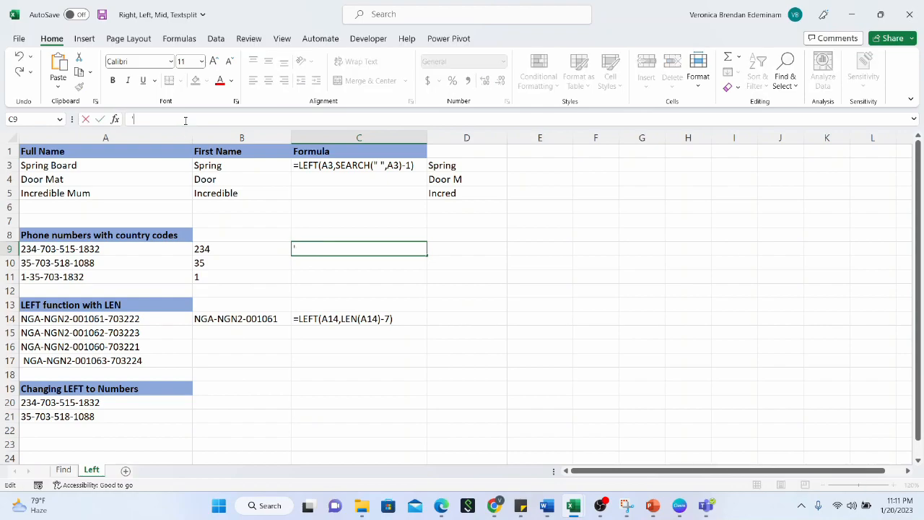
type("'")
key("ctrl+v")
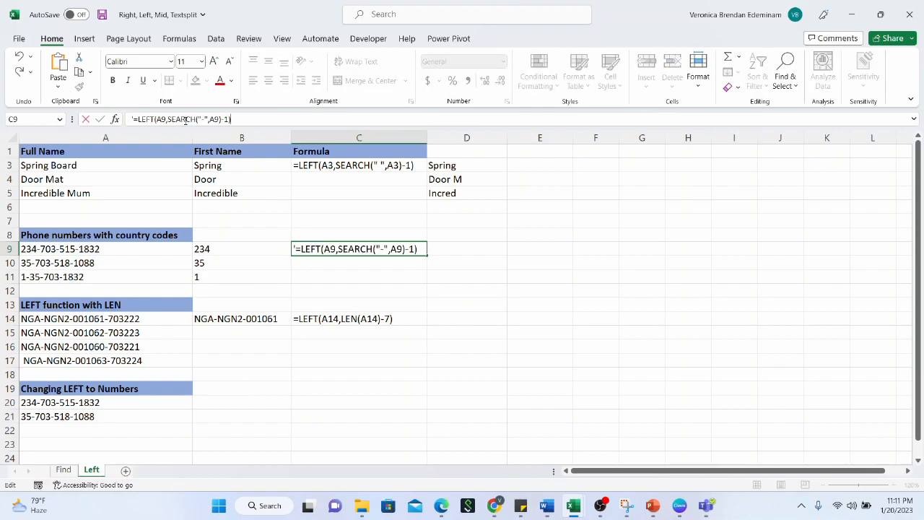
key("Return")
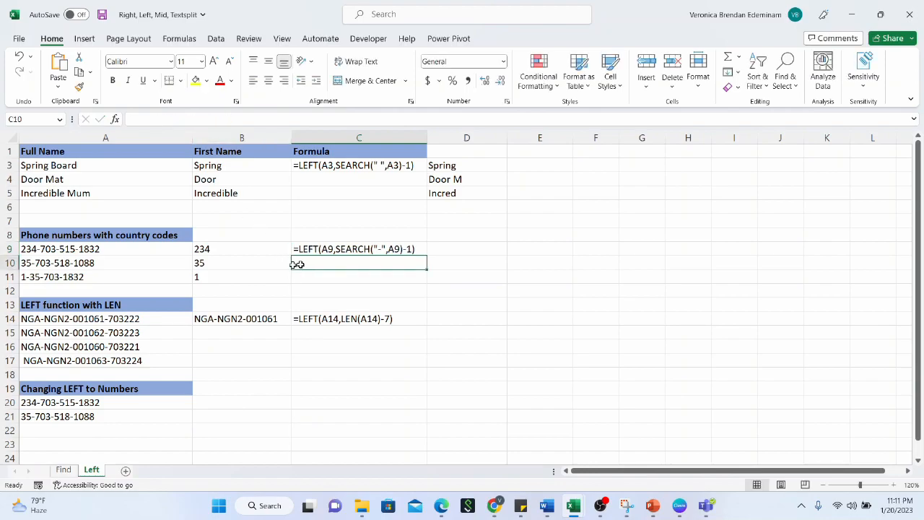
Clear the existing LEFT and LEN formula from B14 in the "LEFT function with LEN" section
left_click(268, 273)
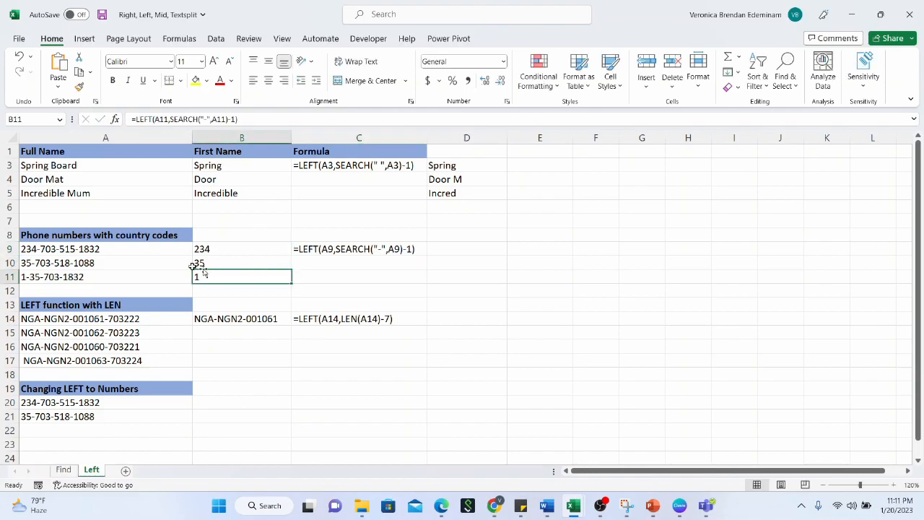
scroll(151, 274, "down", 1)
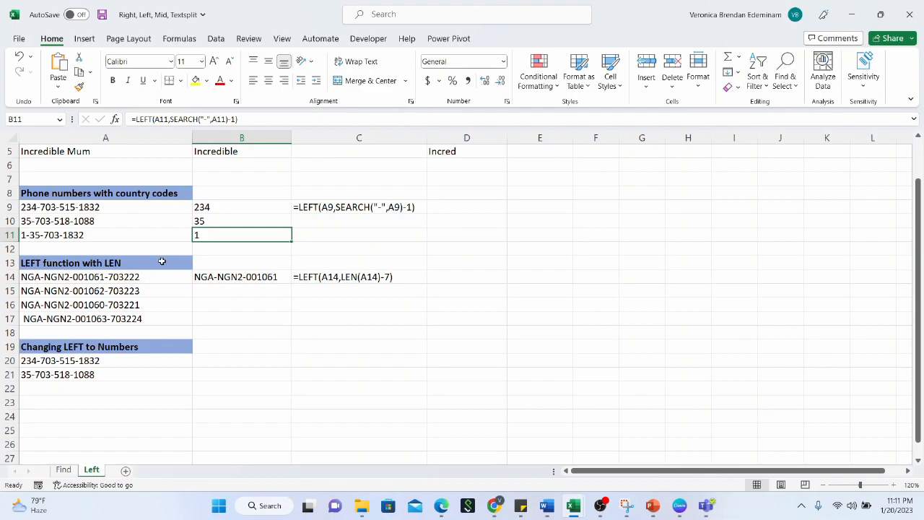
left_click(171, 268)
left_click(226, 281)
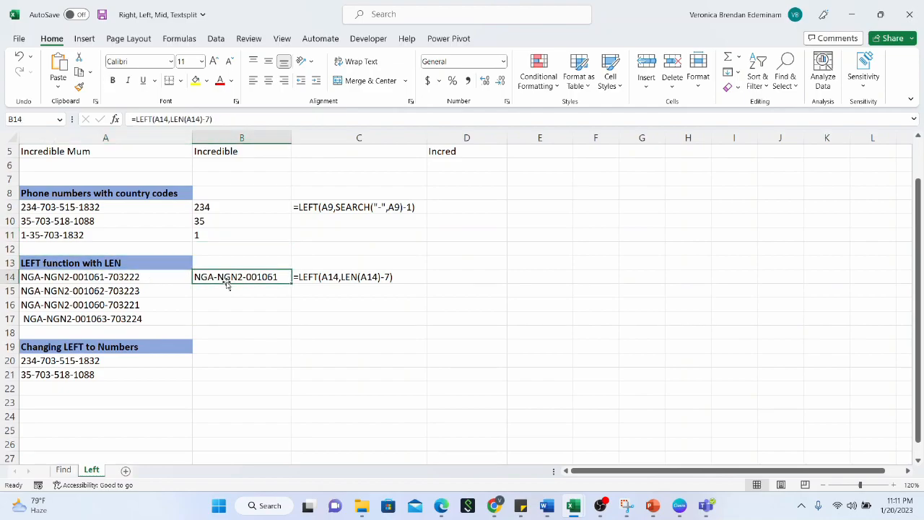
key("Delete")
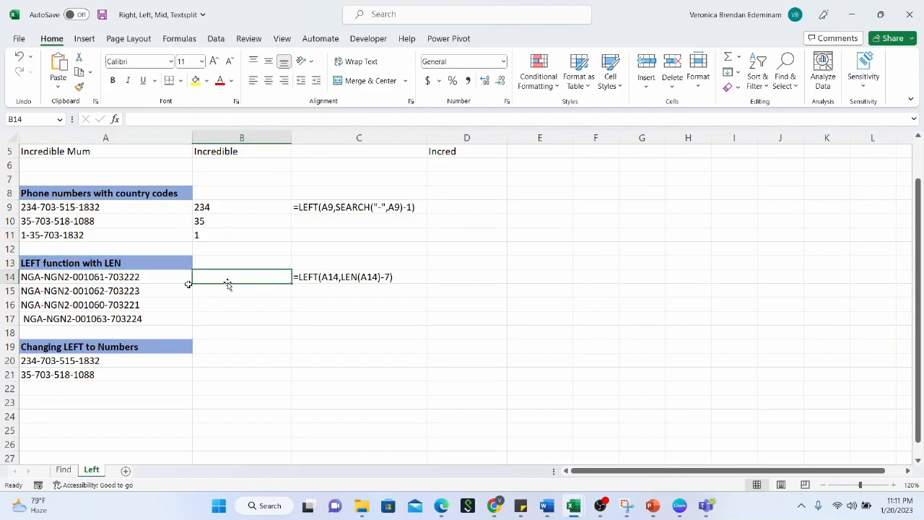
Enter =LEN(A14) in D14 to count the characters of the first code under "LEFT function with LEN"
left_click(115, 262)
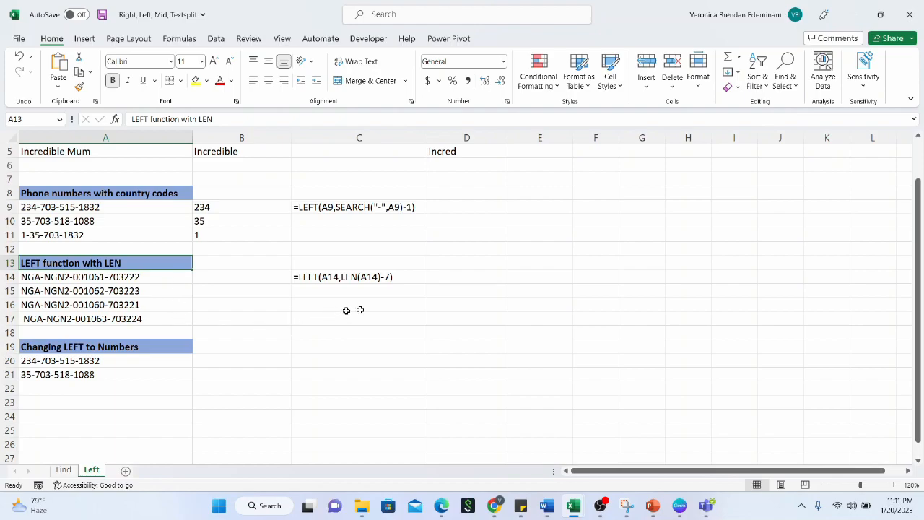
left_click(462, 277)
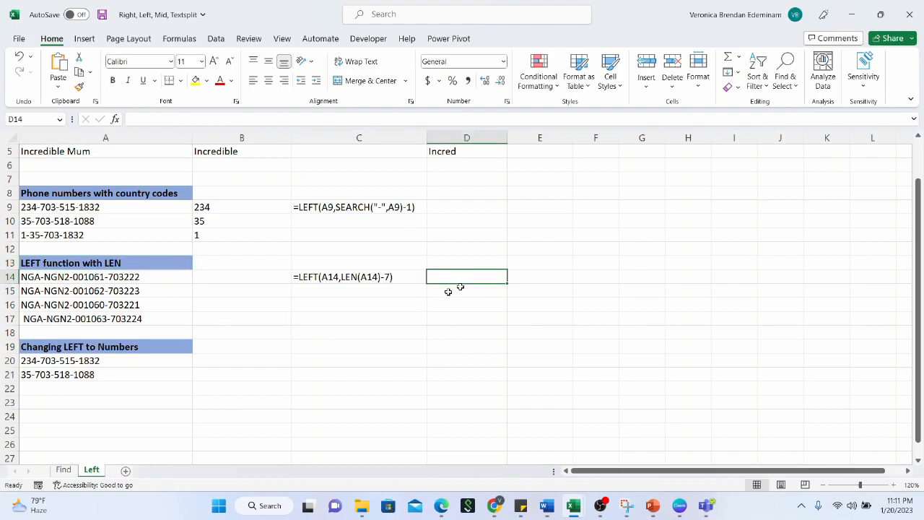
type("=len")
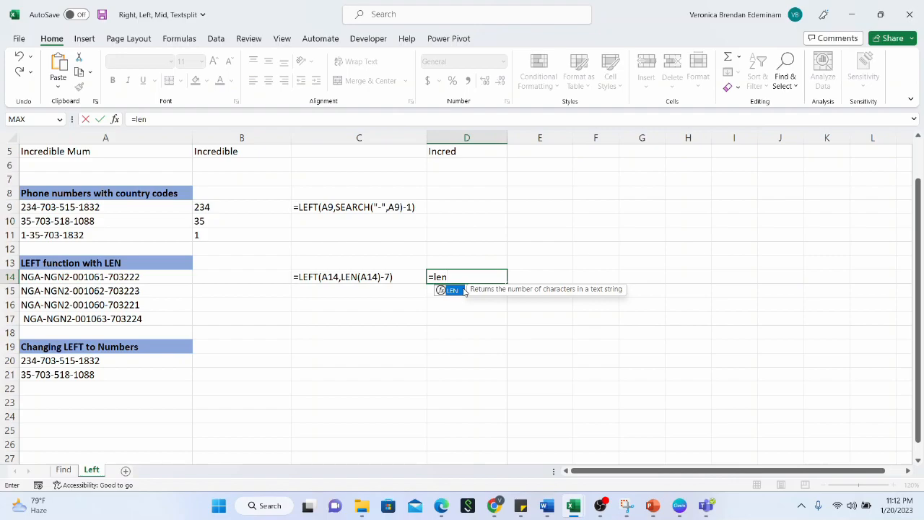
type("(")
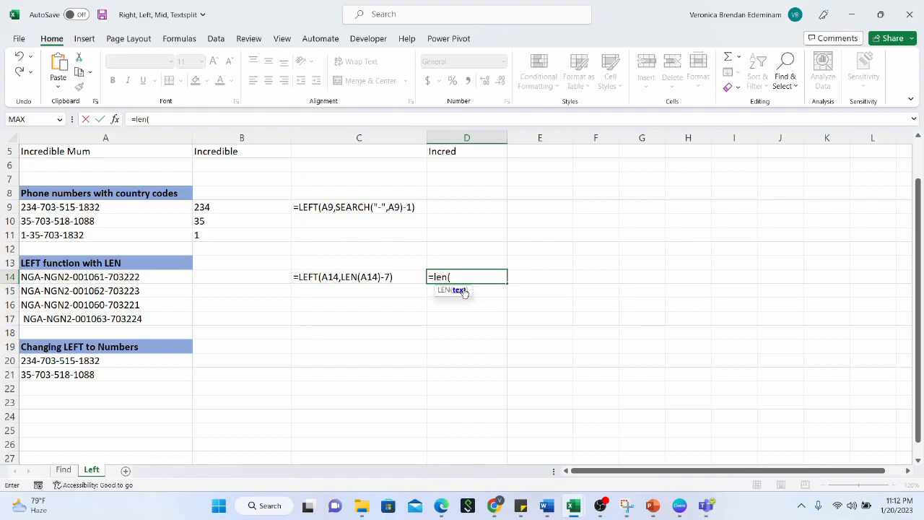
left_click(169, 279)
type(")")
key("Return")
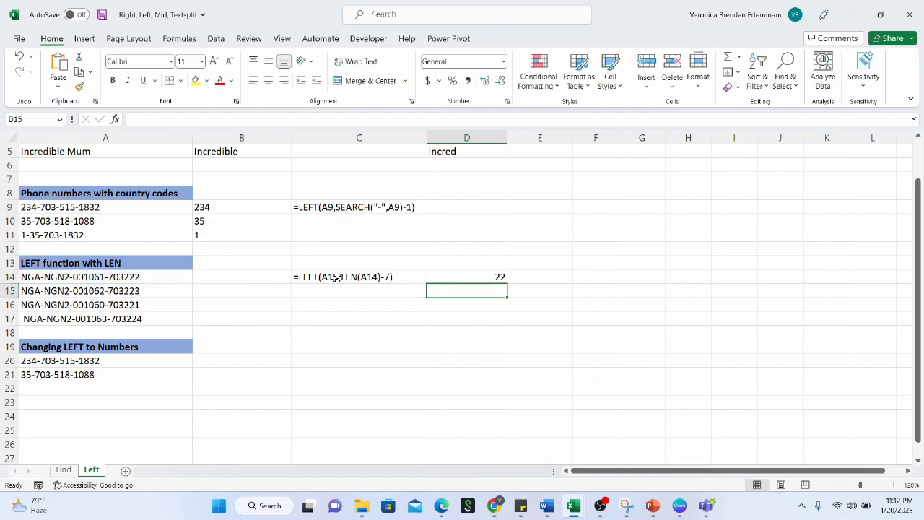
Check the LEN formula in D14 against the code in A14, and fill it down to D17
left_click(457, 278)
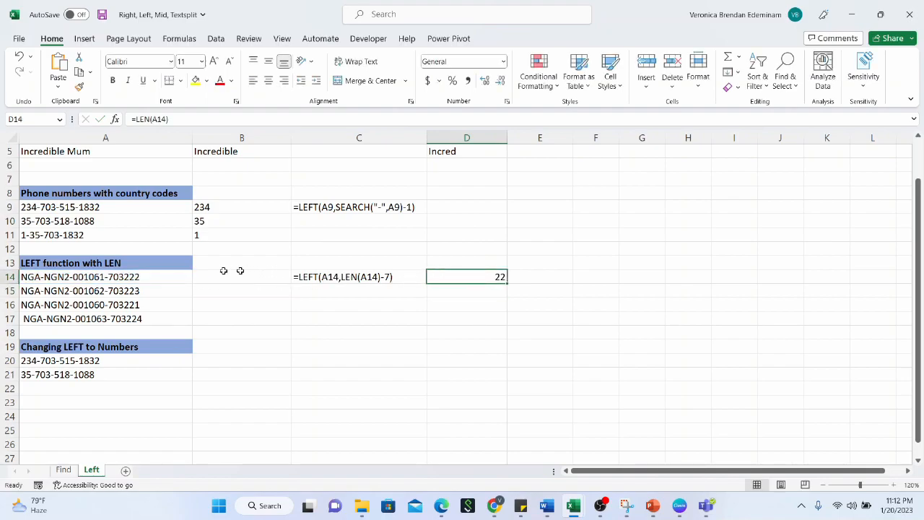
left_click(157, 278)
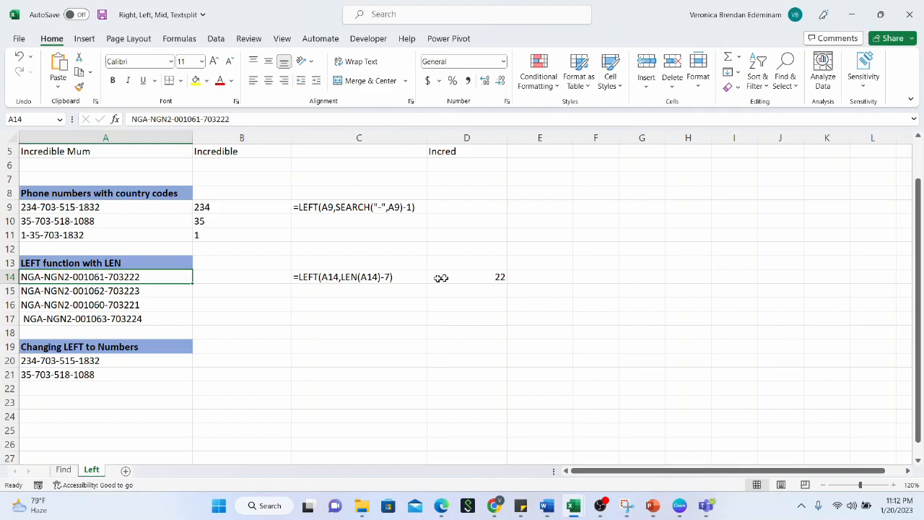
left_click(452, 278)
left_click_drag(506, 282, 466, 321)
Compare the character count in D17 with the code in A17, checking for a leading space
left_click(461, 320)
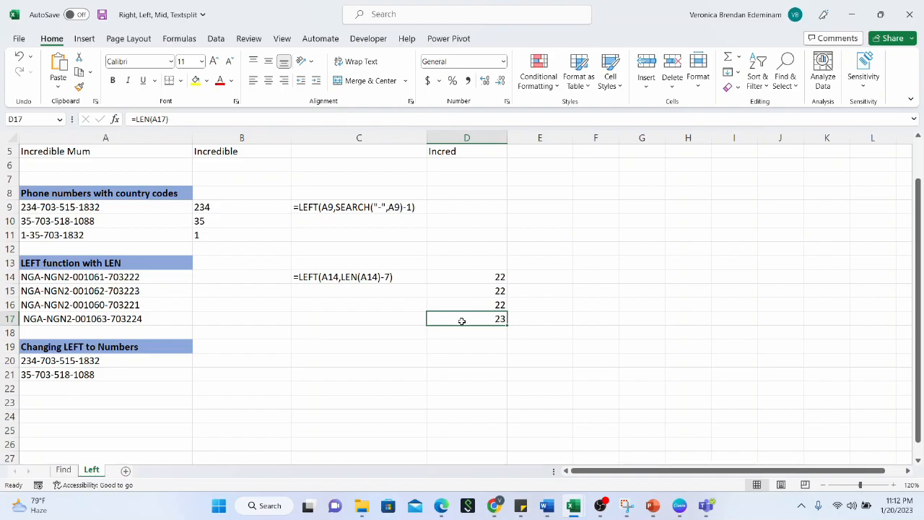
left_click(148, 322)
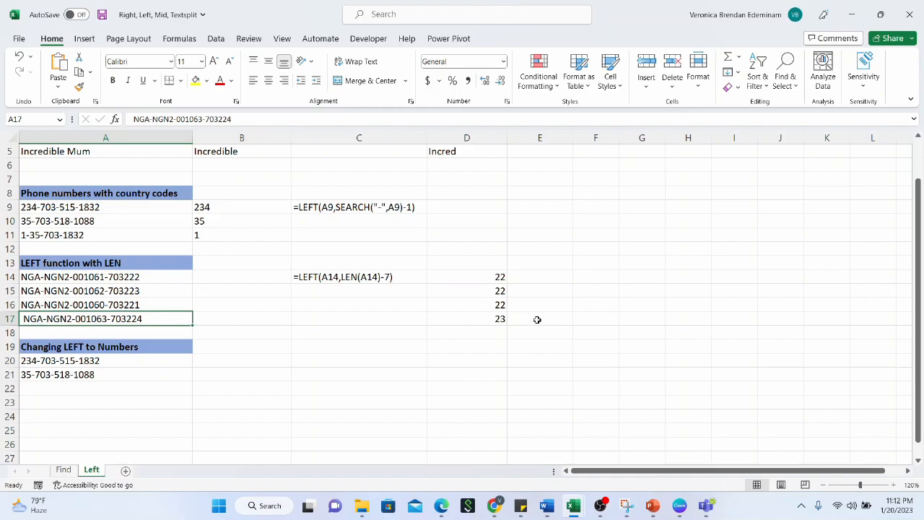
left_click(484, 322)
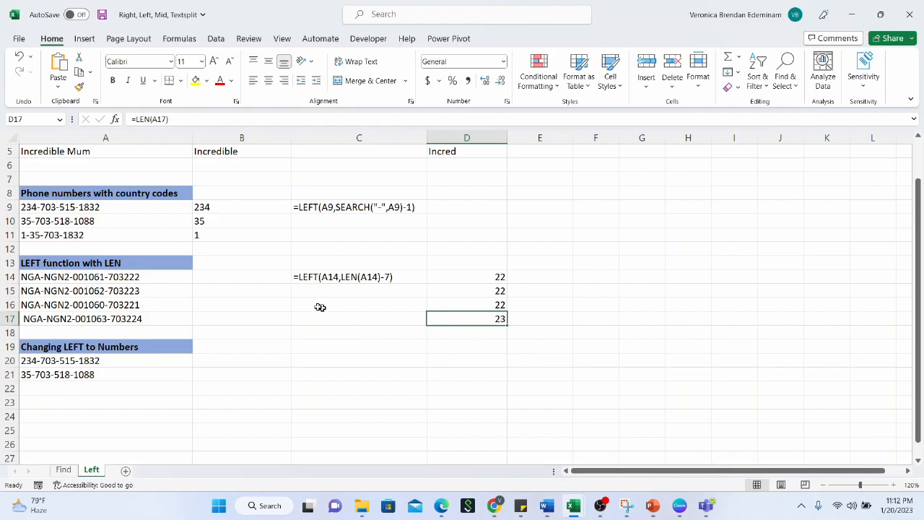
Examine the trailing "-703222" of the code in A14 to count the characters that must be removed
left_click(233, 277)
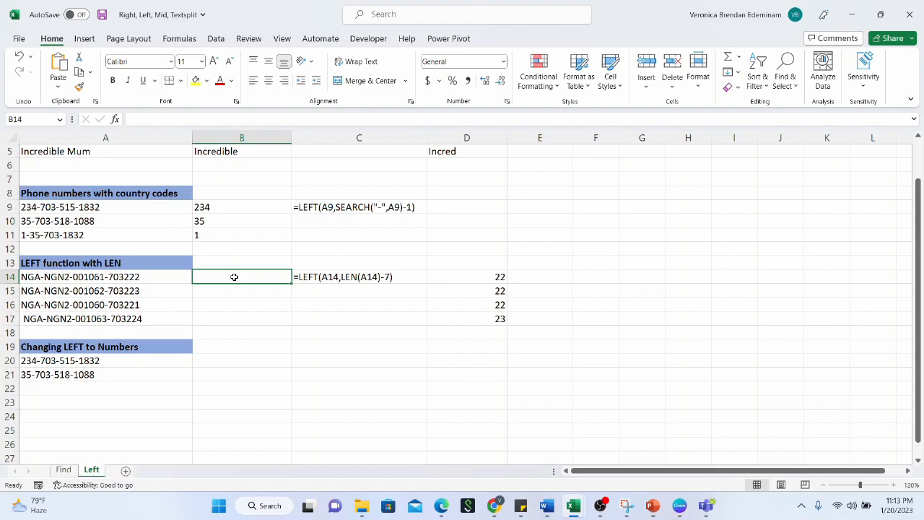
scroll(231, 299, "up", 2)
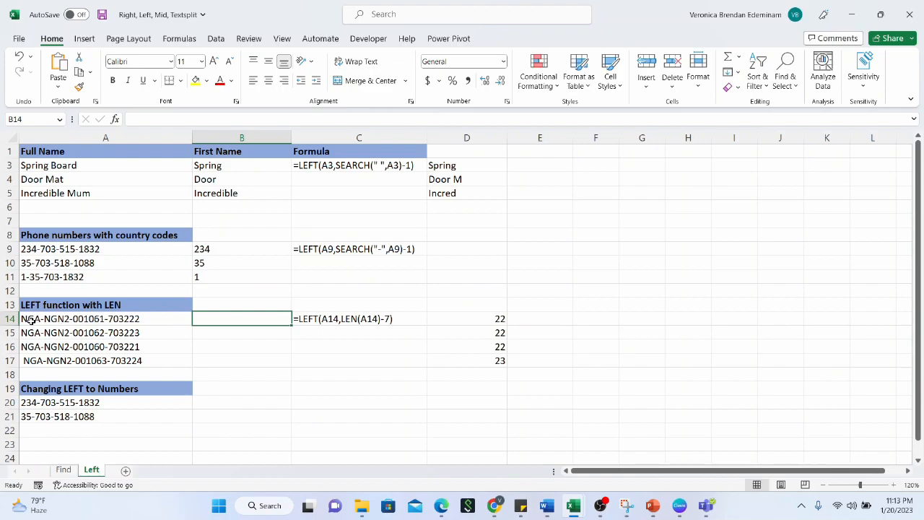
left_click(108, 323)
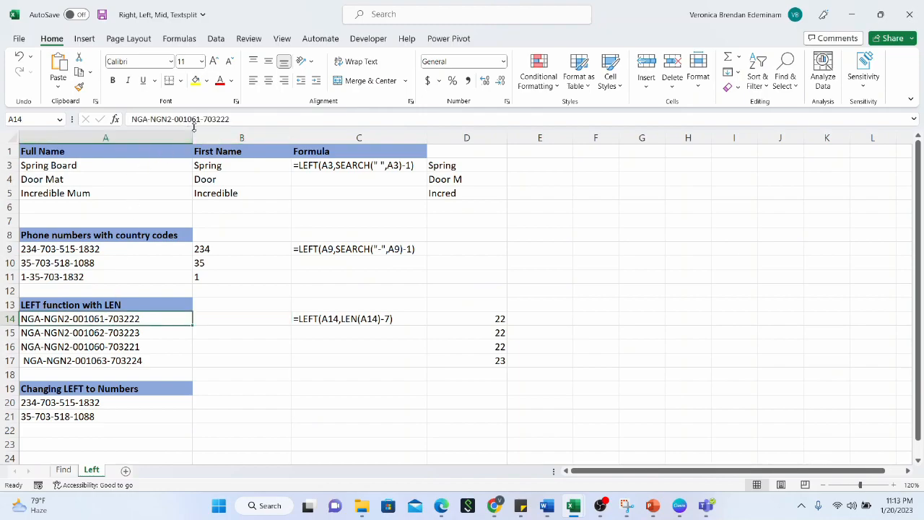
left_click_drag(203, 118, 256, 116)
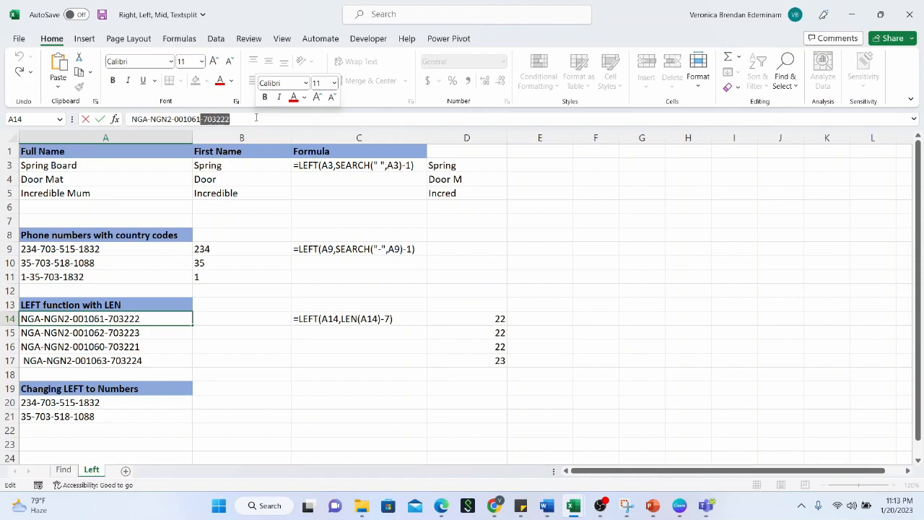
key("Escape")
Enter =LEFT(A14,LEN(A14)-7) in B14 to drop the last seven characters of the first code under "LEFT function with LEN"
left_click(252, 324)
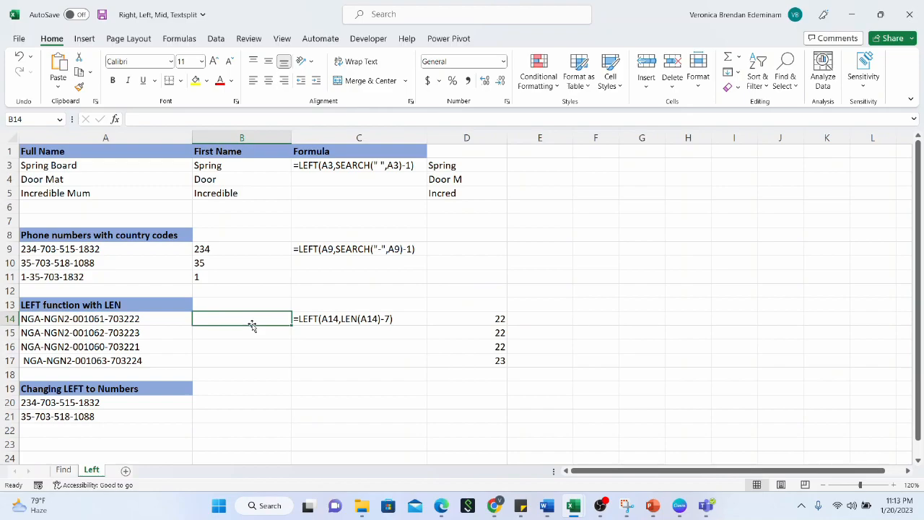
type("=l")
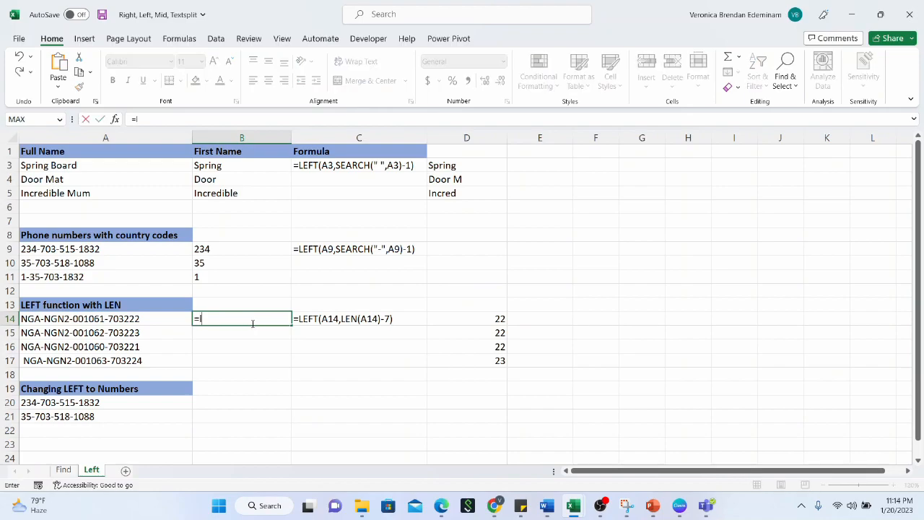
type("eft(")
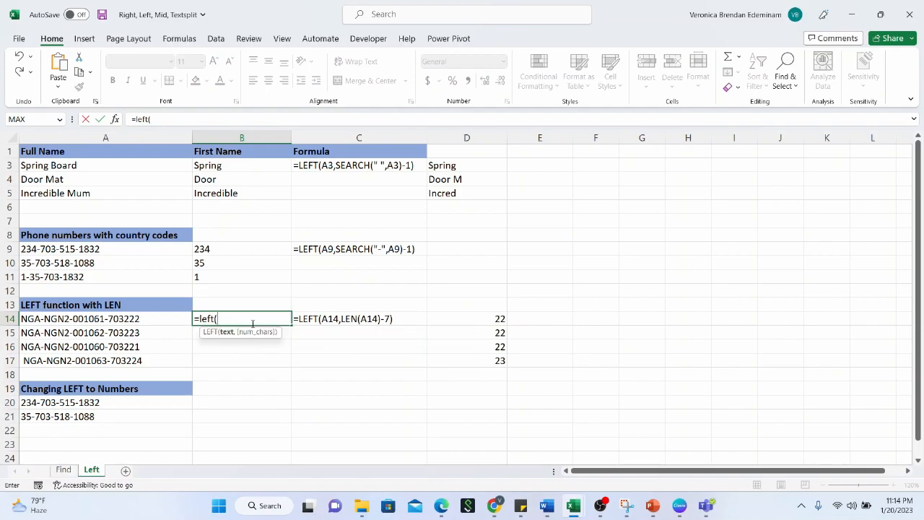
left_click(151, 319)
type(",le")
type("n")
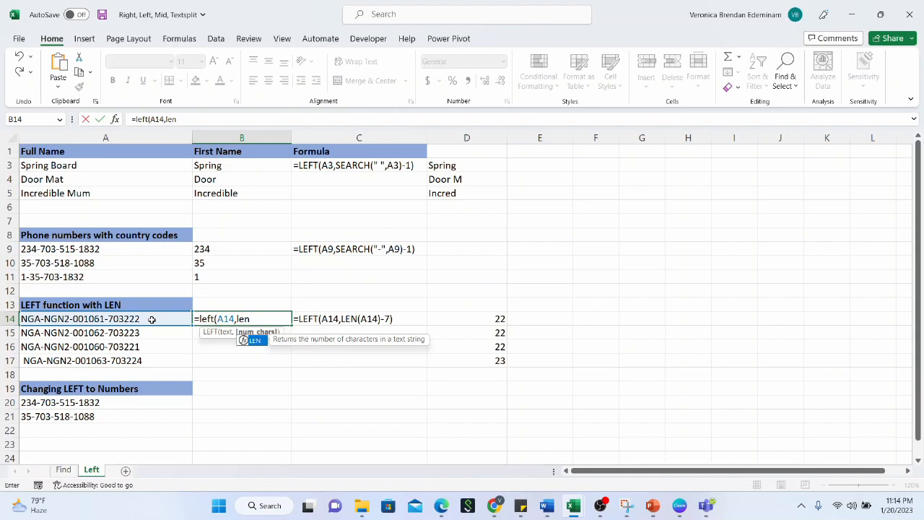
type("(")
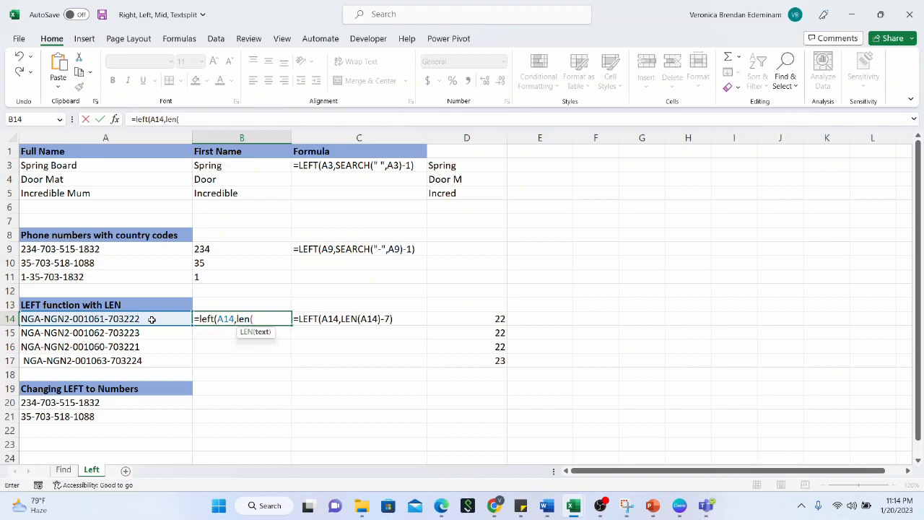
left_click(149, 319)
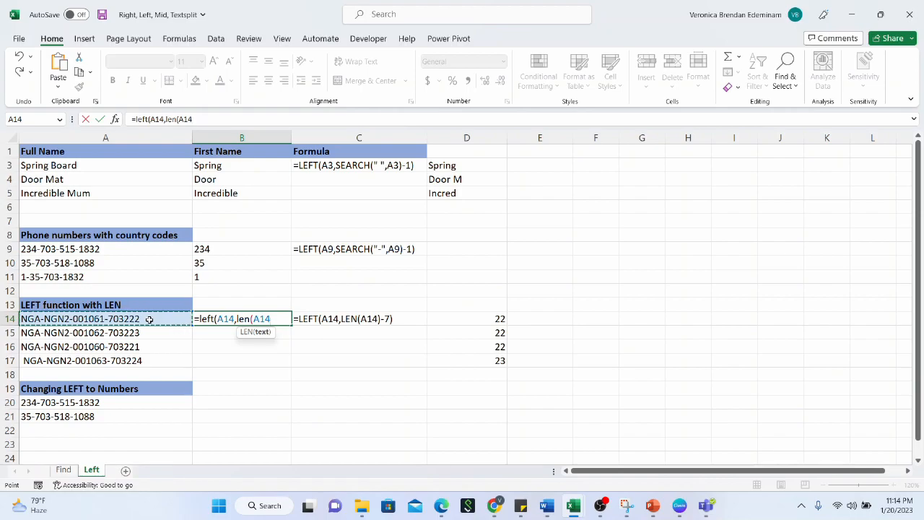
type(")")
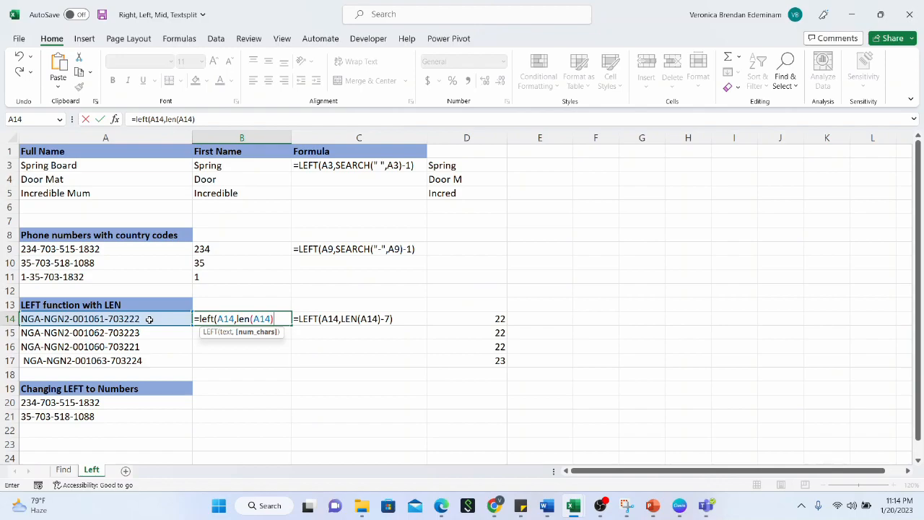
type("-7")
type(")")
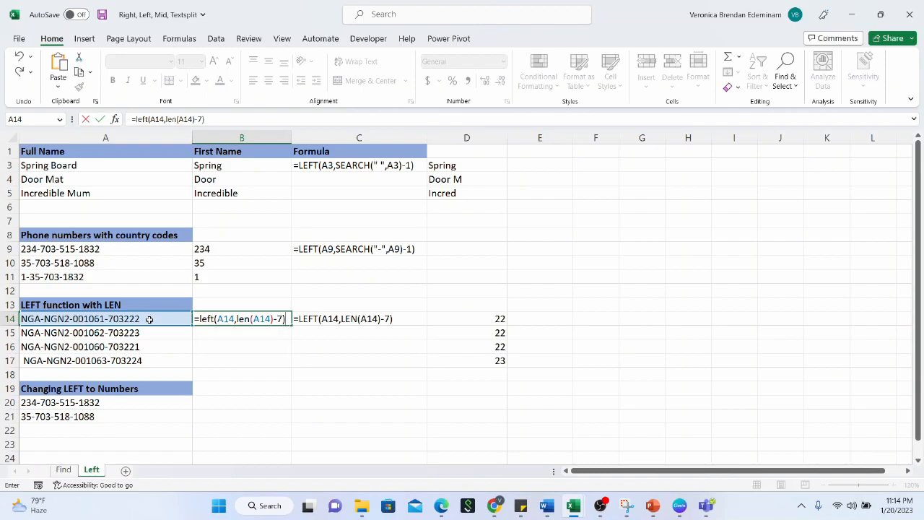
key("Return")
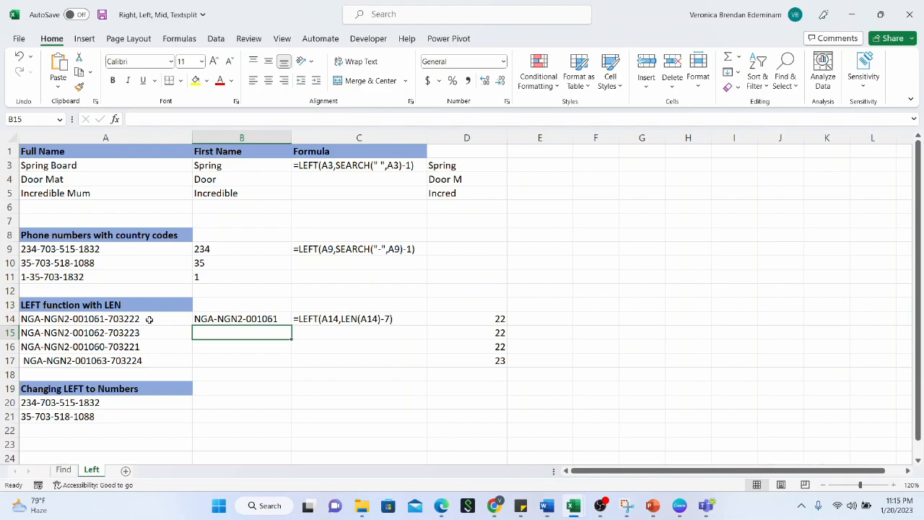
Fill the LEFT and LEN formula from B14 down to B17, and check the extracted codes for a leading space
left_click(217, 322)
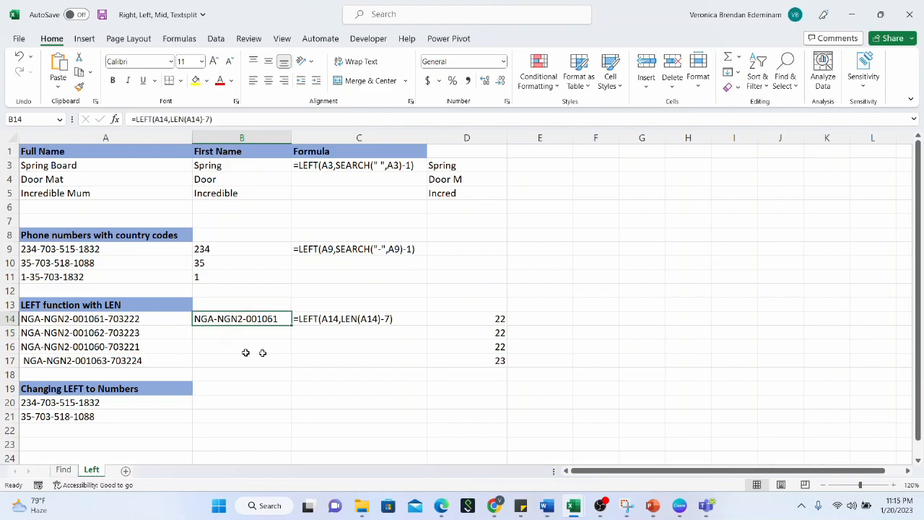
left_click_drag(291, 324, 278, 364)
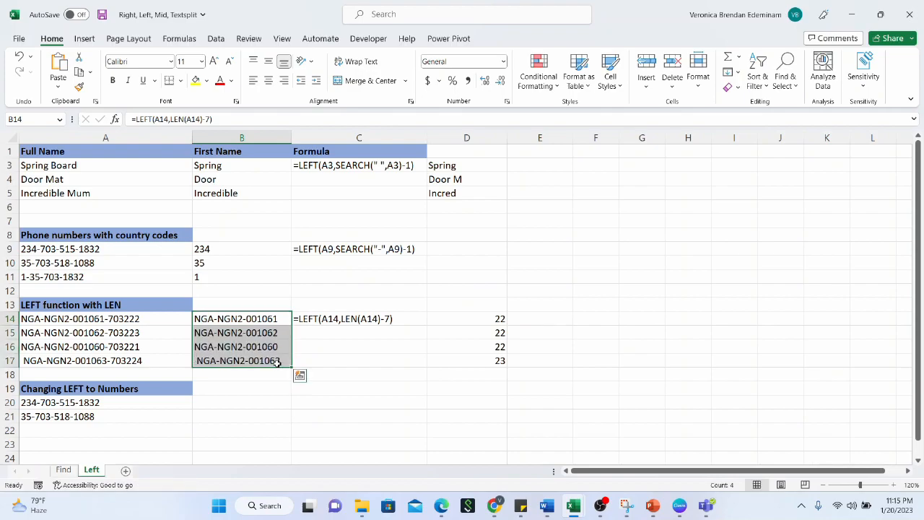
left_click(245, 364)
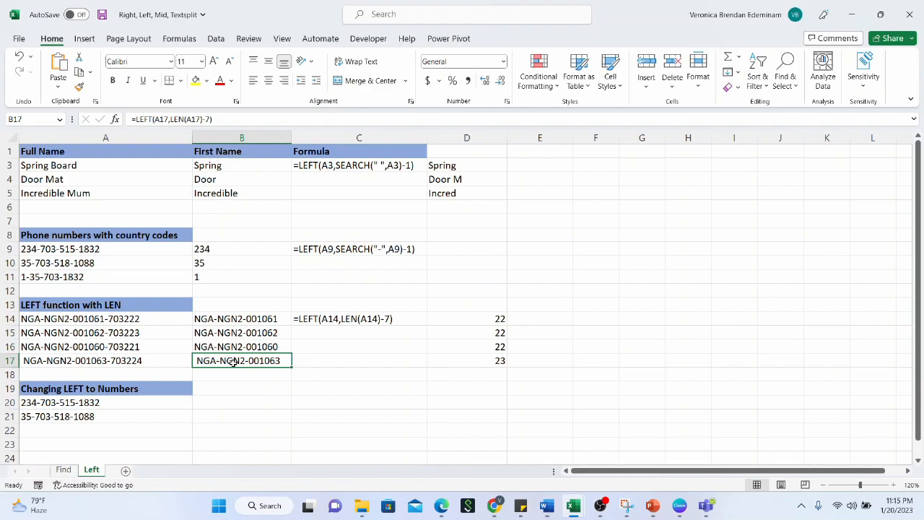
left_click(236, 347)
left_click(248, 332)
left_click(261, 317)
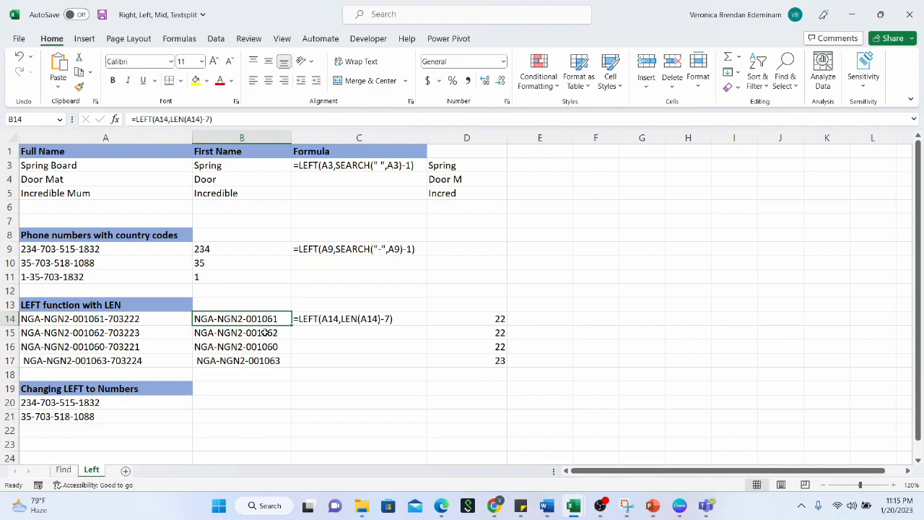
left_click(260, 347)
left_click(251, 363)
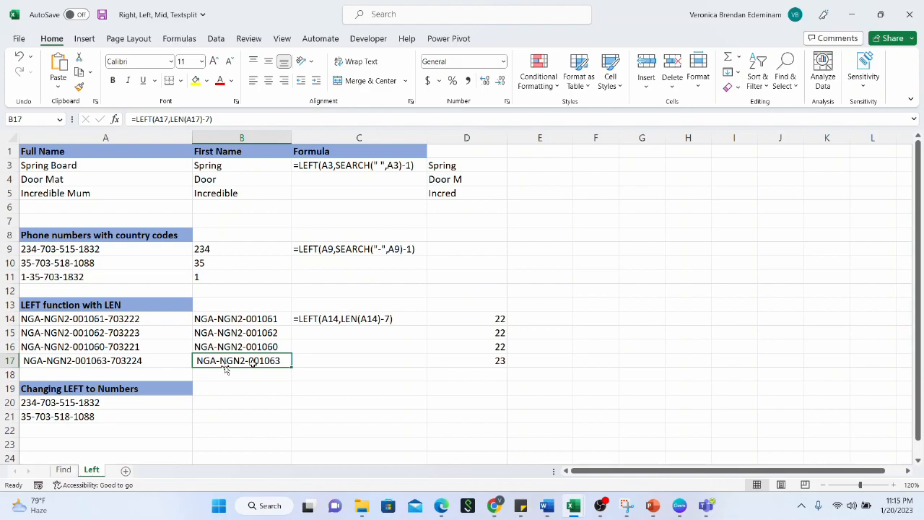
Enter =TRIM(B17) in C17 to remove the leading space from the extracted code
left_click(336, 361)
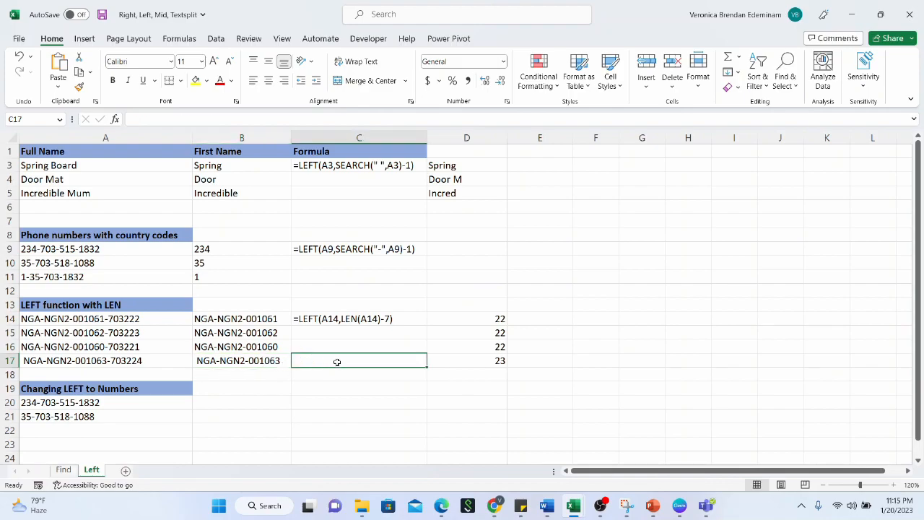
type("=trim")
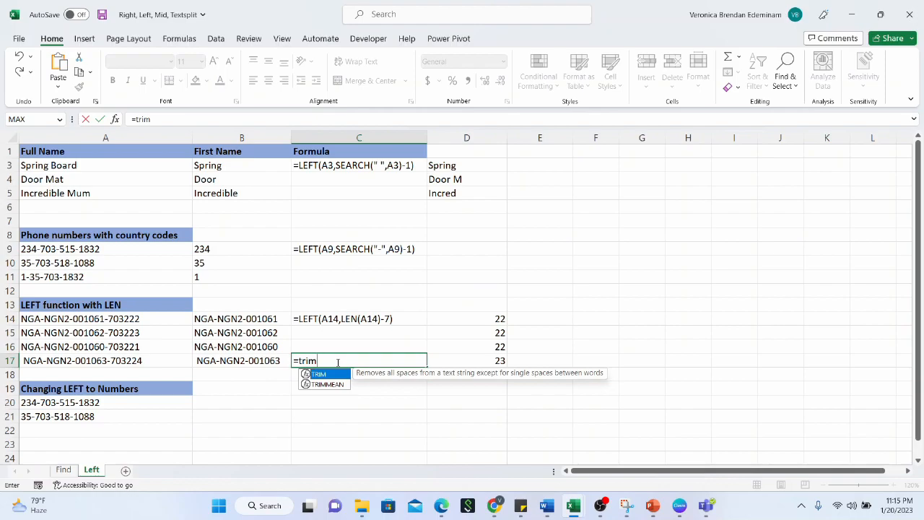
type("(")
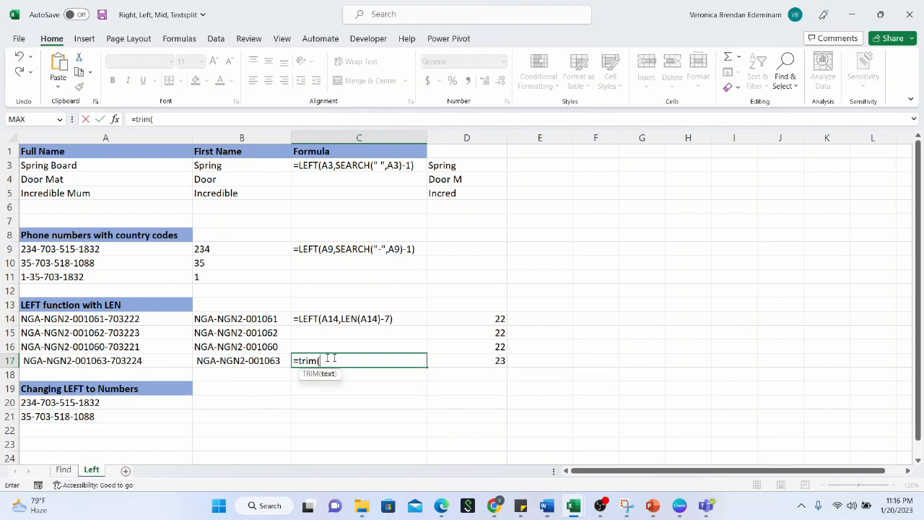
left_click(266, 359)
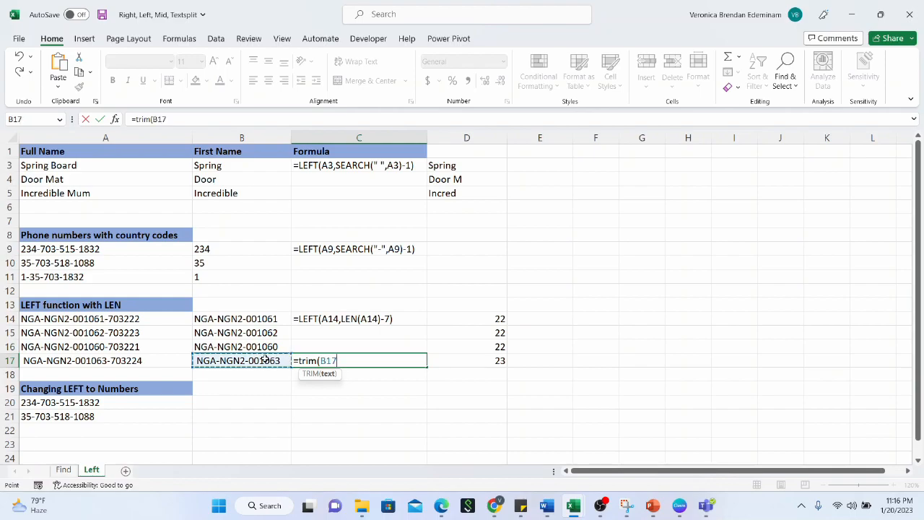
type(")")
key("Return")
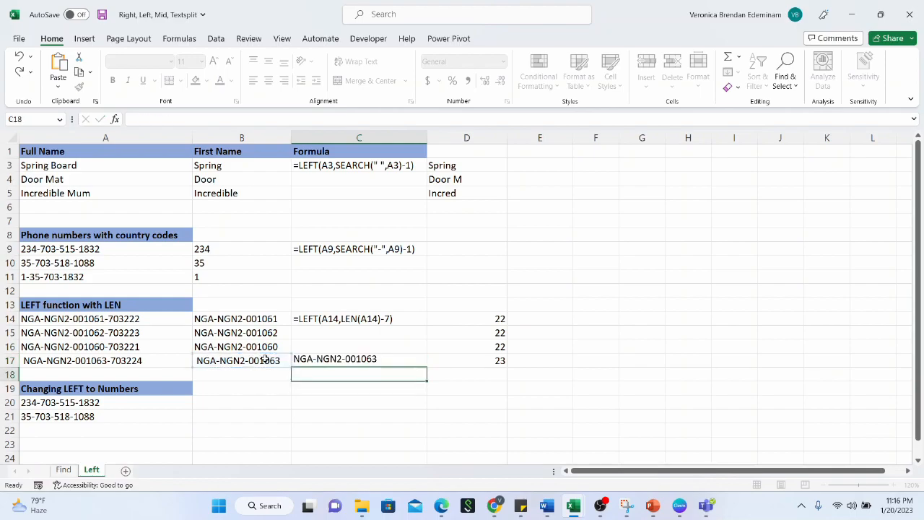
Copy the trimmed code in C17 and paste it over B17 as a value
left_click(323, 361)
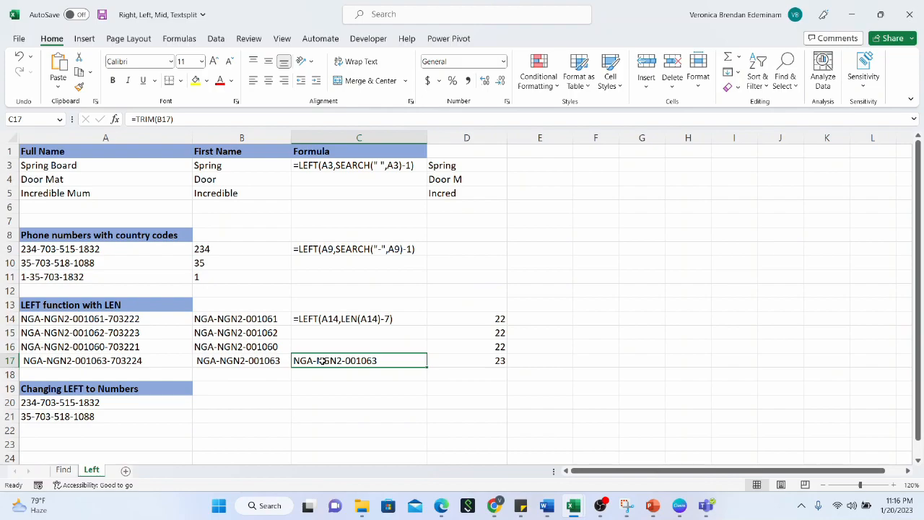
key("ctrl+c")
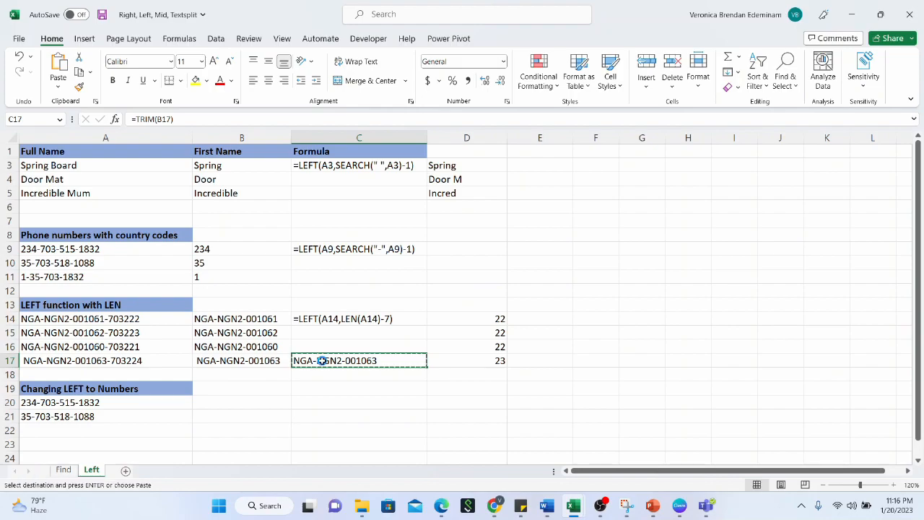
left_click(242, 359)
right_click(242, 359)
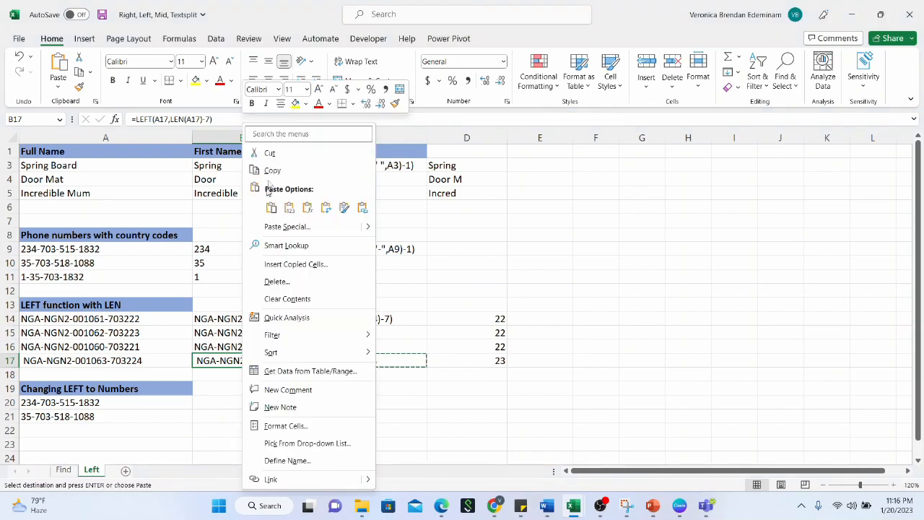
left_click(288, 210)
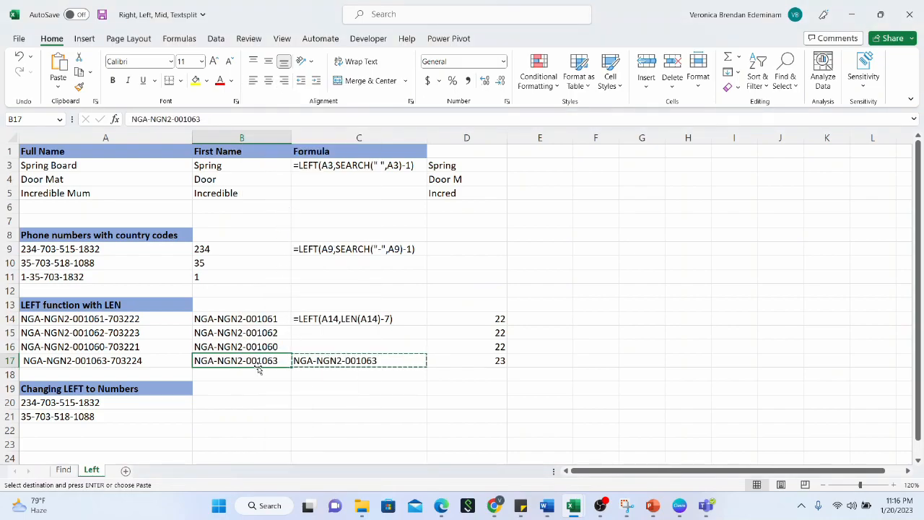
Change the TRIM formula in C17 to =TRIM(A17) so it cleans the original code
left_click(106, 360)
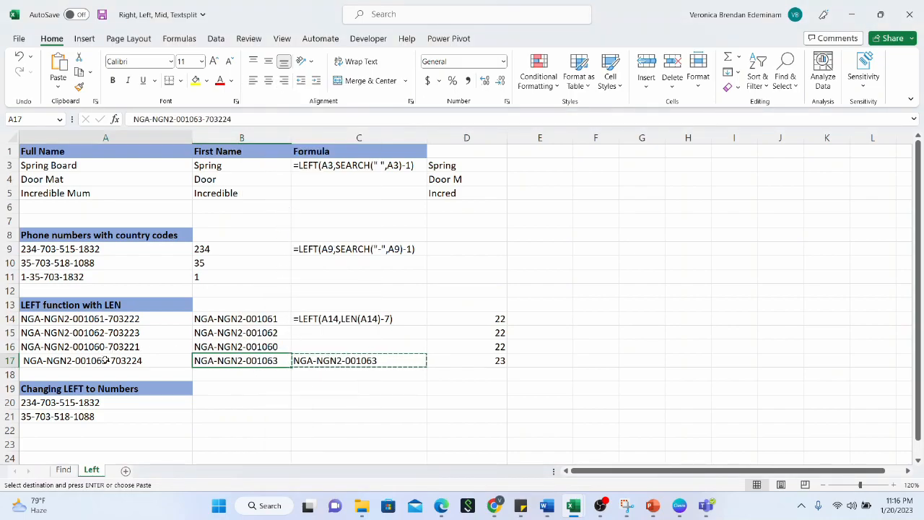
left_click(336, 360)
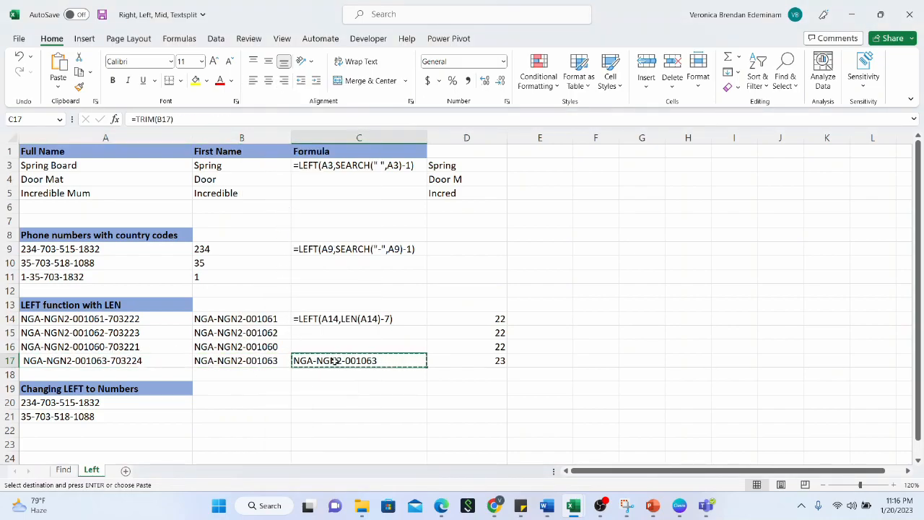
left_click(163, 120)
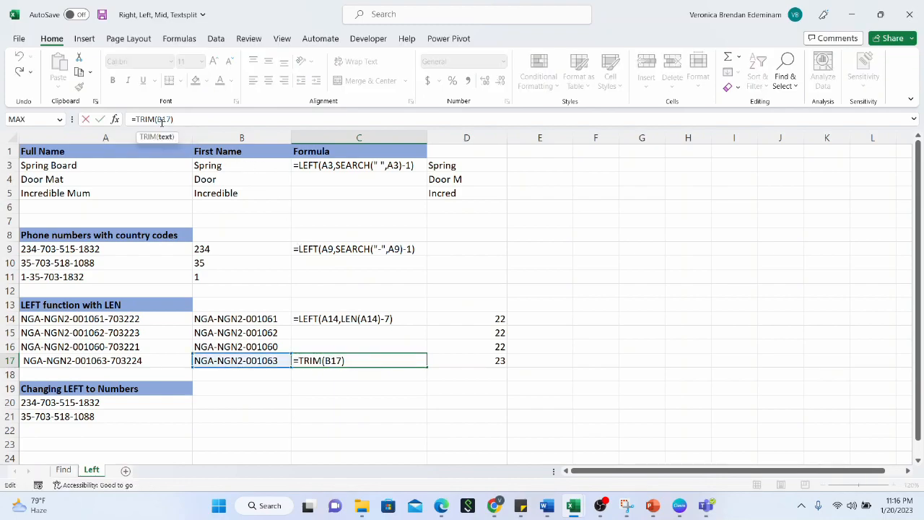
key("BackSpace")
type("A")
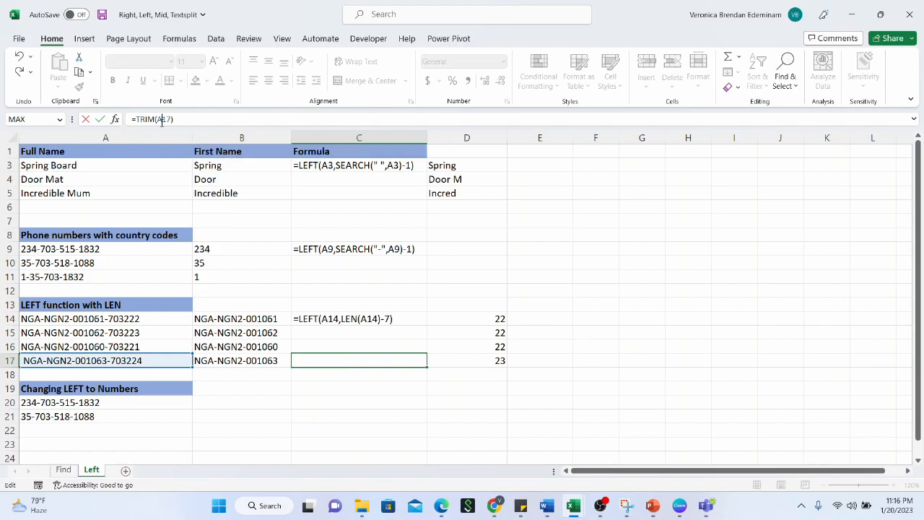
key("Return")
Copy the trimmed code in C17 and paste it over the original code in A17 as a value
left_click(406, 360)
key("ctrl+c")
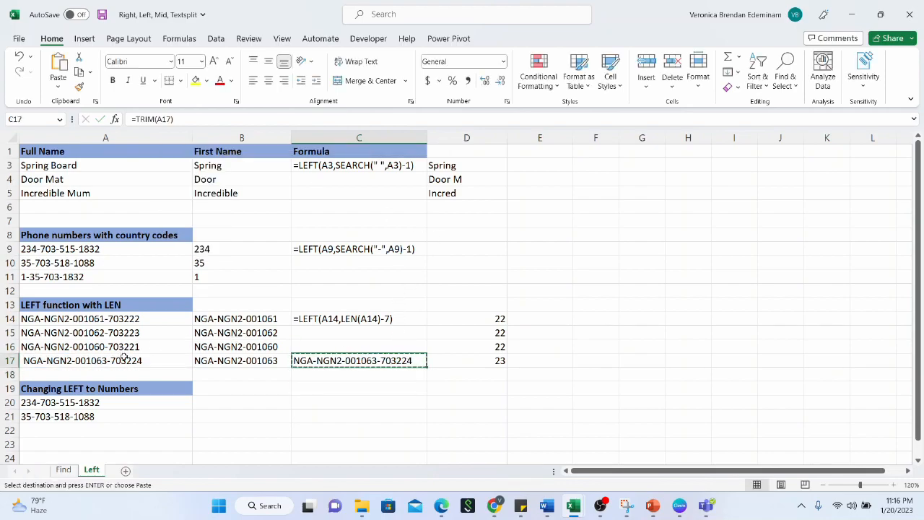
right_click(130, 357)
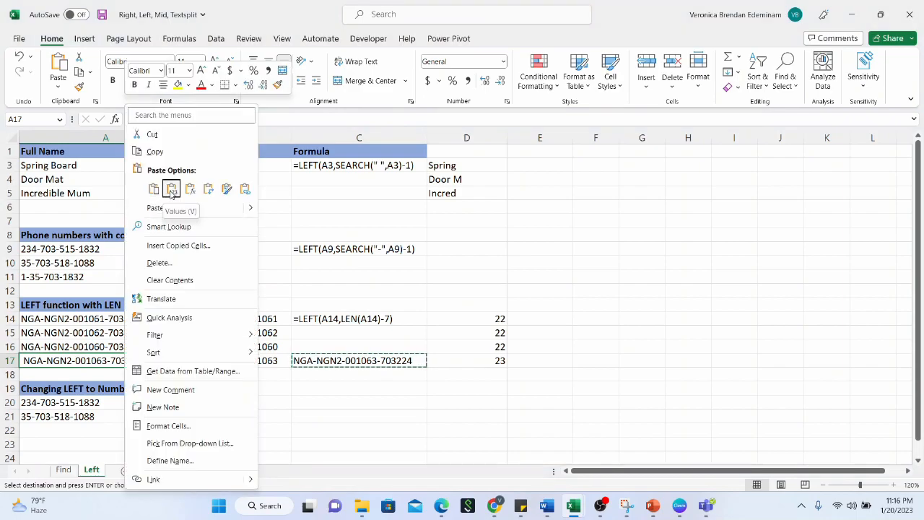
left_click(170, 190)
Restore the LEFT and LEN formula in B17 by filling it down from B16
left_click(242, 348)
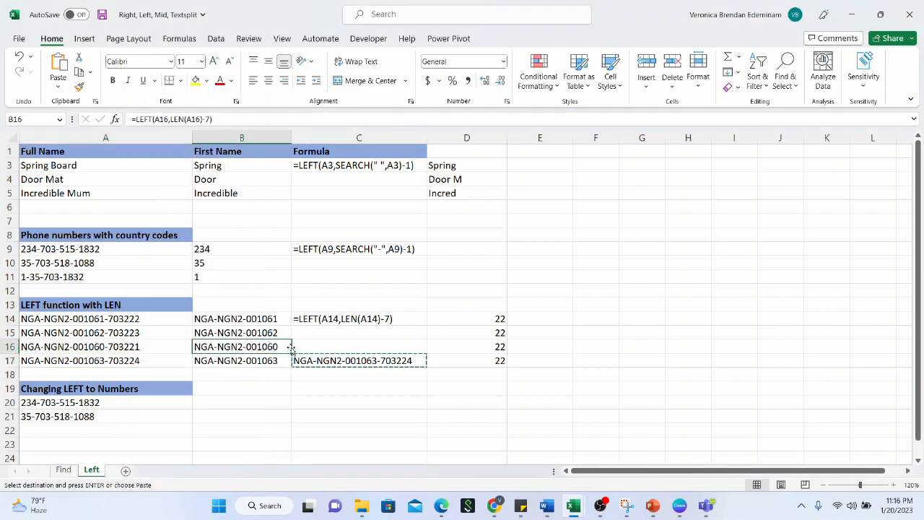
left_click_drag(291, 352, 291, 366)
left_click(316, 359)
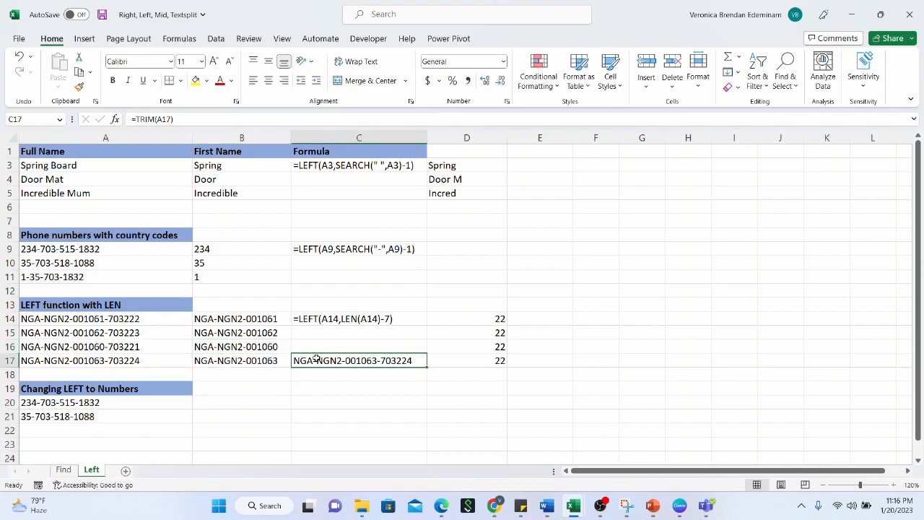
Clear the TRIM formula from C17 and highlight the length cell D17 in yellow
key("Delete")
left_click(274, 358)
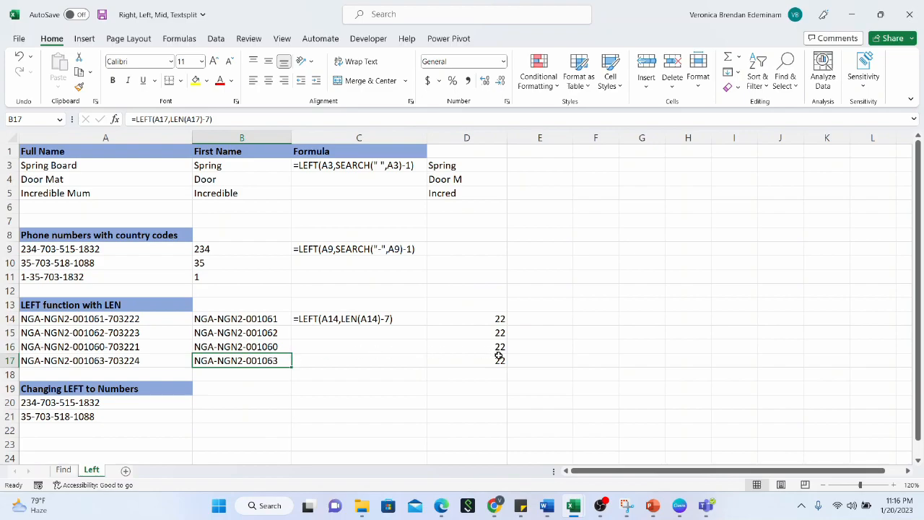
left_click(473, 360)
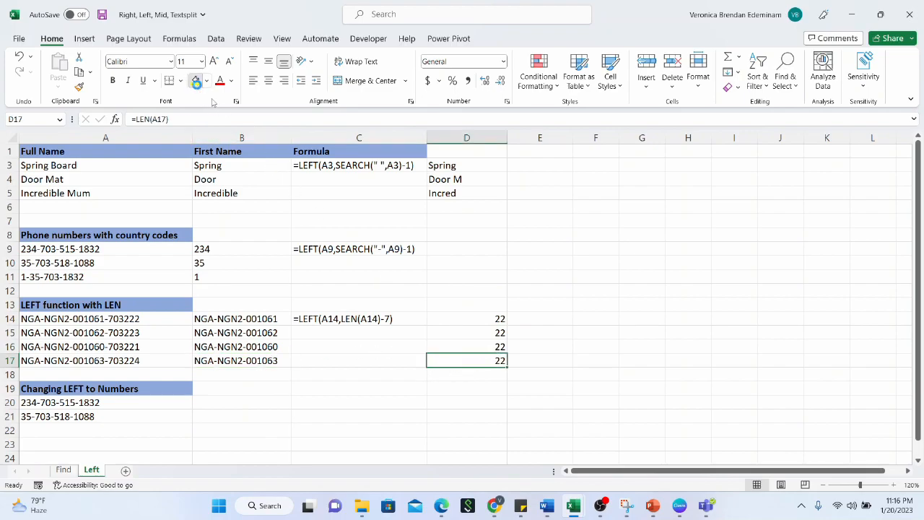
left_click(195, 83)
left_click(460, 372)
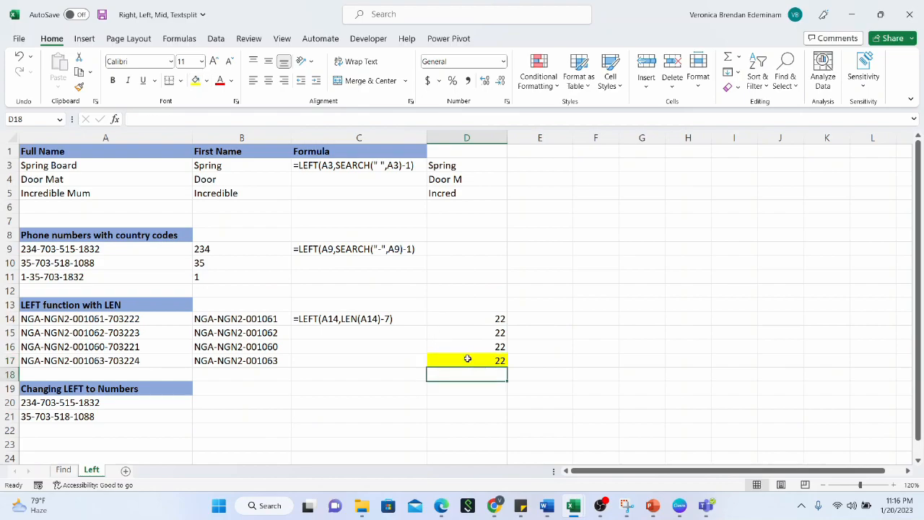
left_click(467, 359)
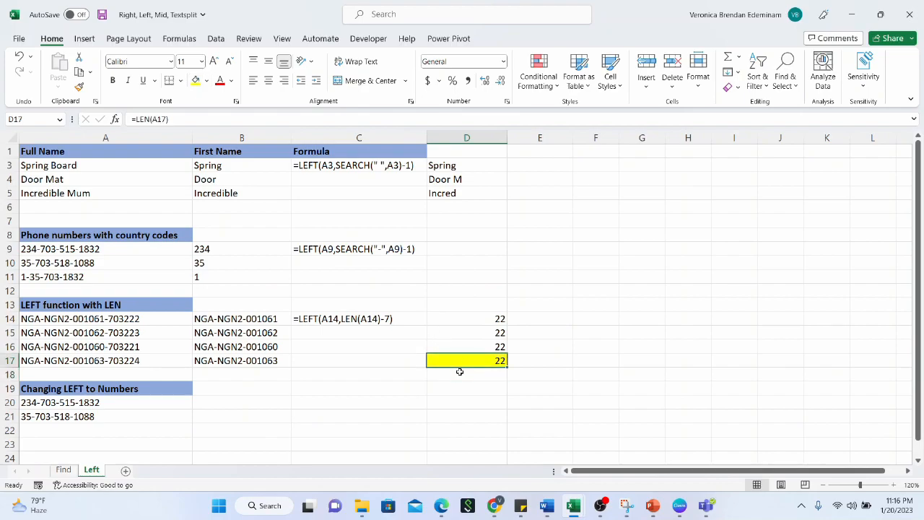
Add a leading space in front of the code in A17
left_click(173, 358)
left_click(132, 119)
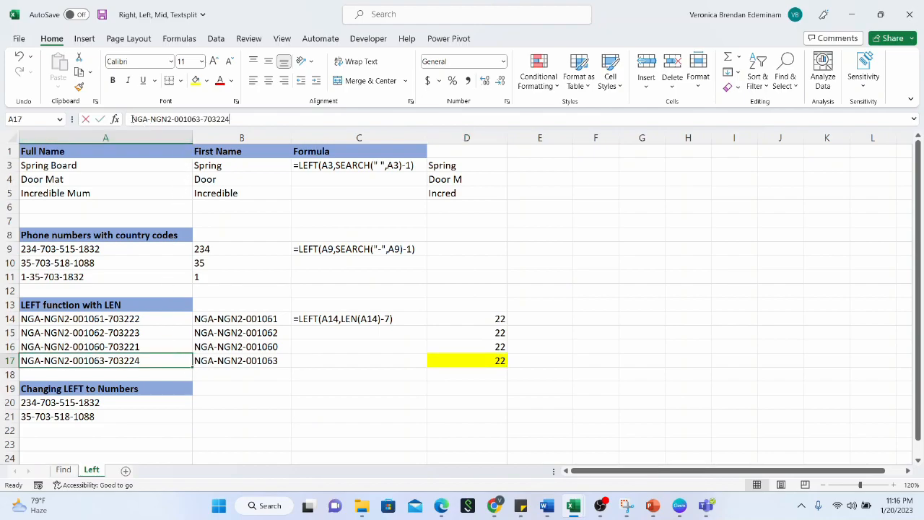
left_click(284, 302)
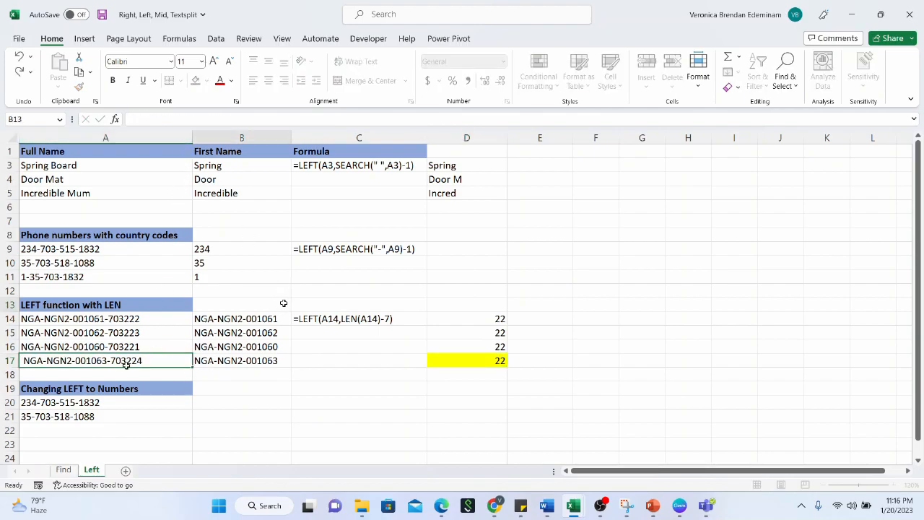
Remove the leading space from the code in A17
left_click(122, 359)
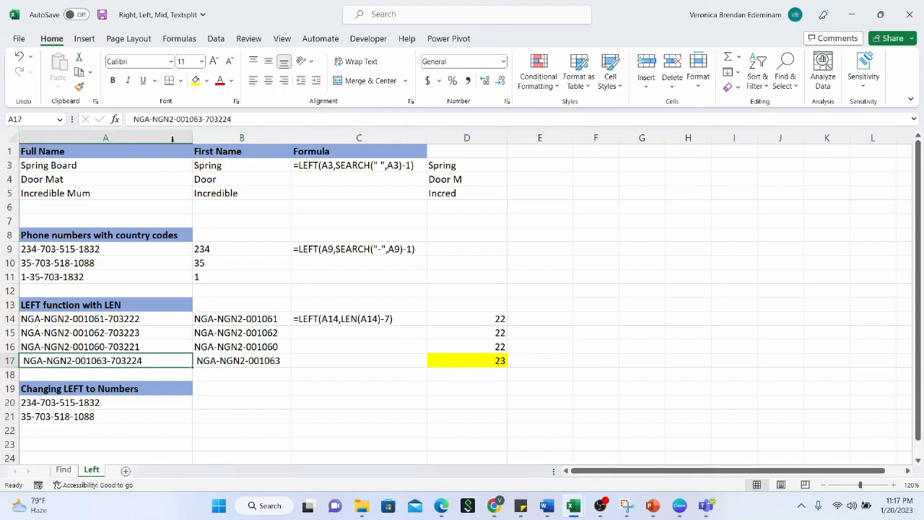
left_click(132, 119)
key("Delete")
left_click(313, 304)
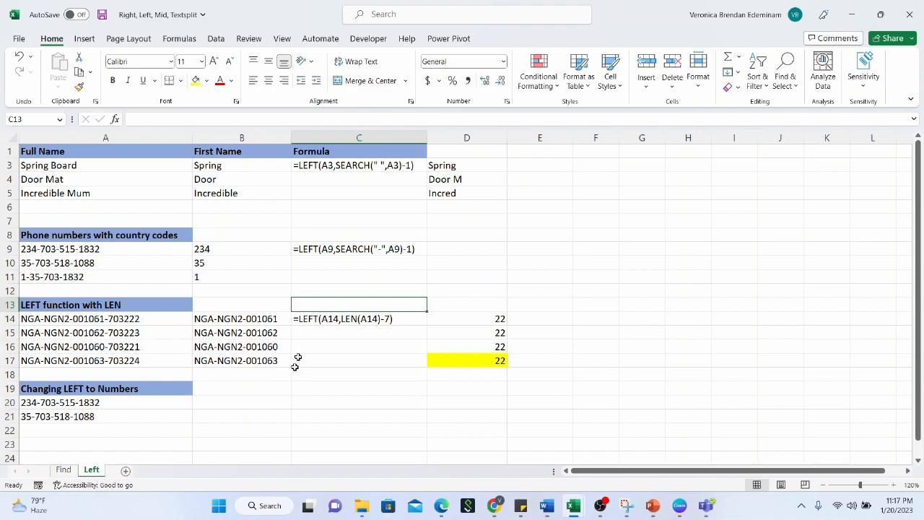
left_click(211, 404)
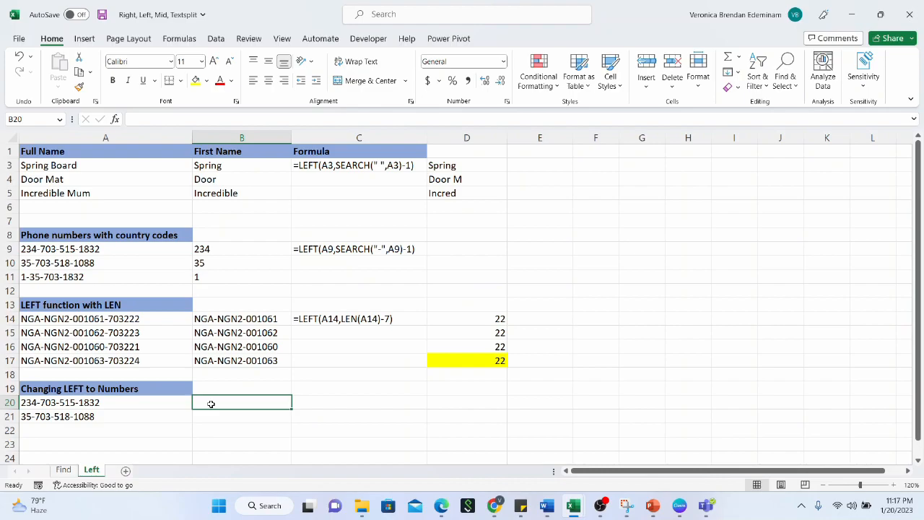
left_click(220, 252)
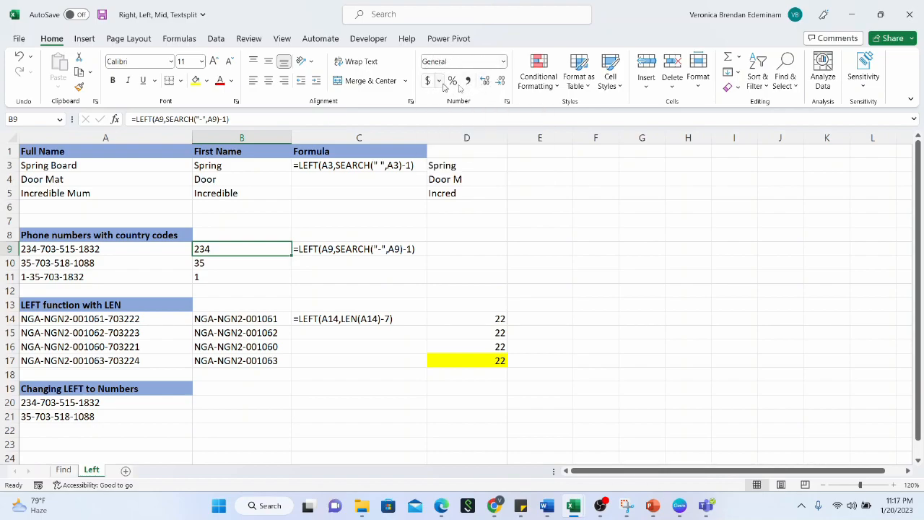
left_click_drag(217, 247, 215, 273)
left_click(226, 264)
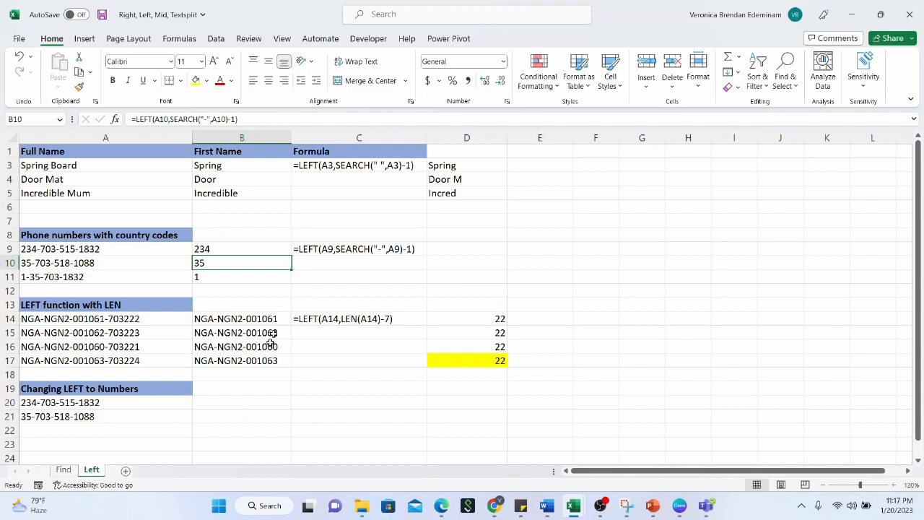
Write the formula =LEFT(A20,3) in B20 to extract the country code from the phone number in A20
left_click(237, 402)
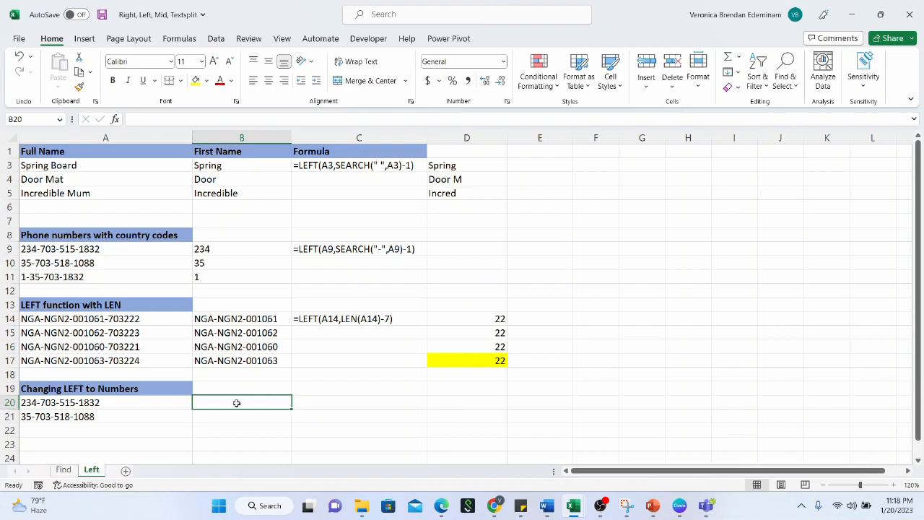
type("=")
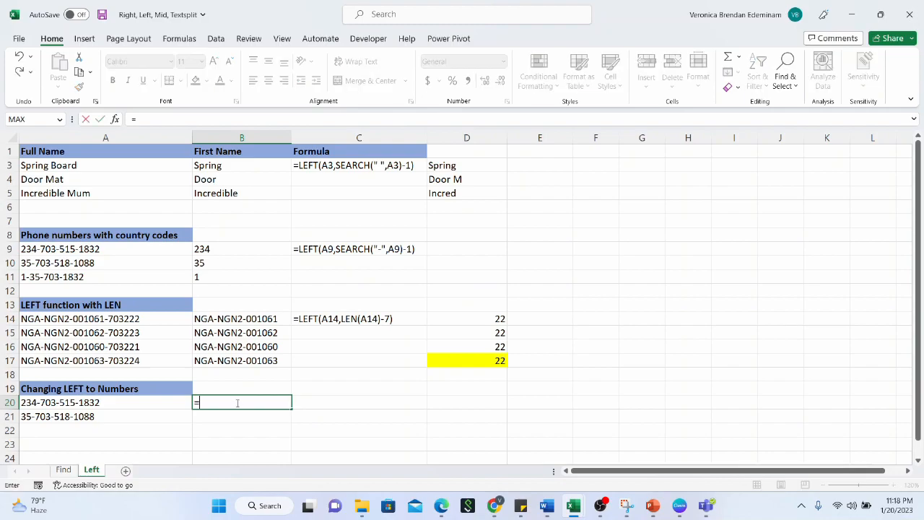
type("LEFT")
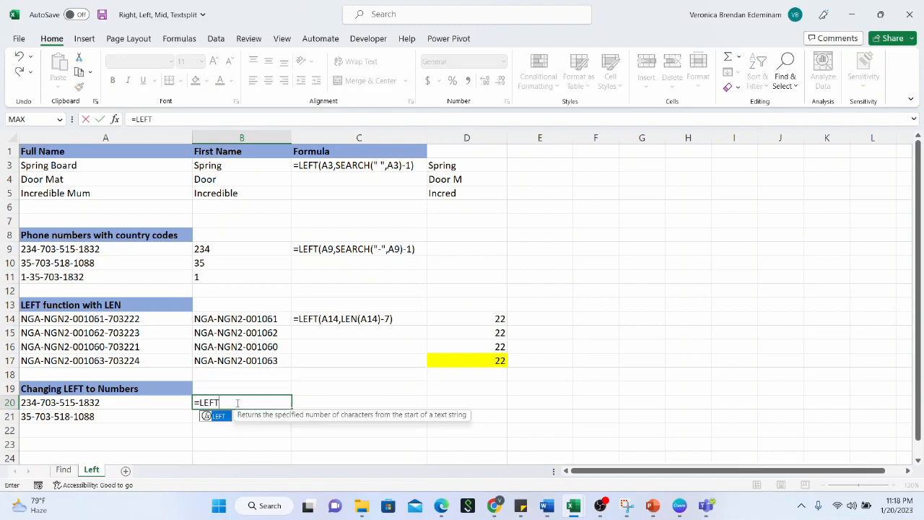
type("(")
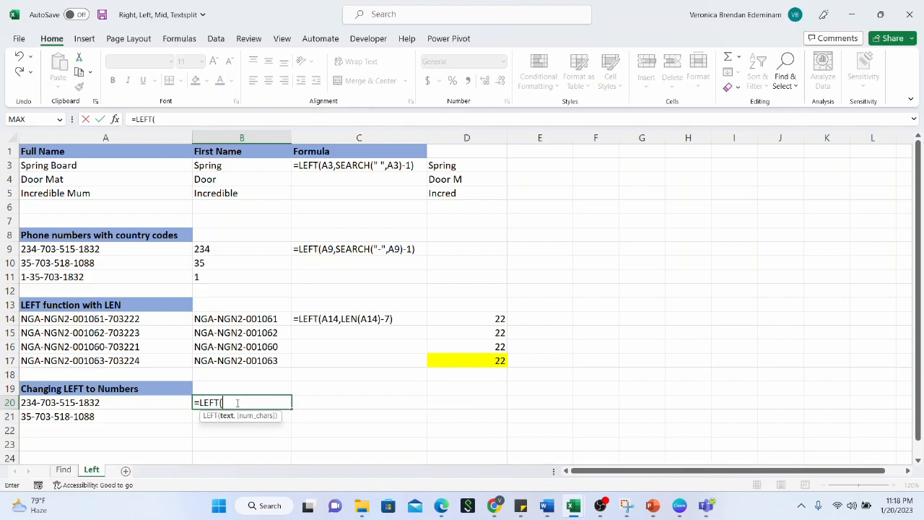
left_click(150, 403)
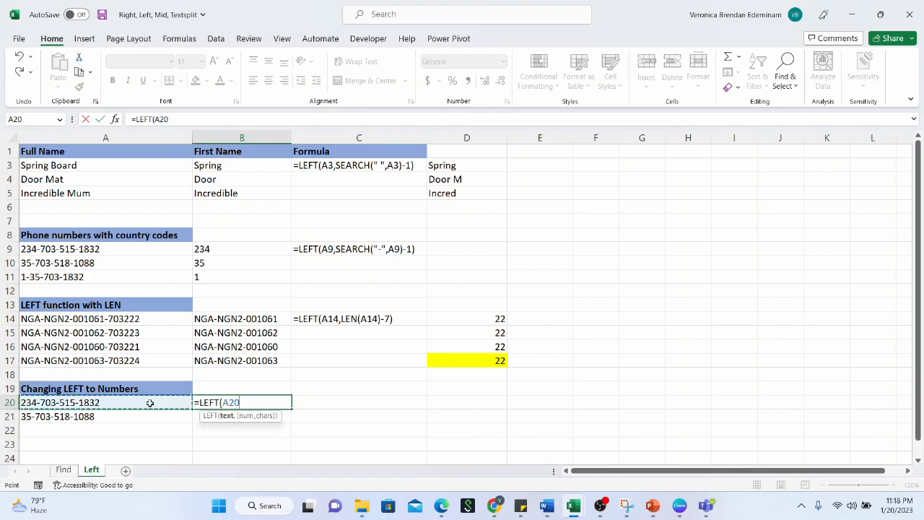
type(",3)")
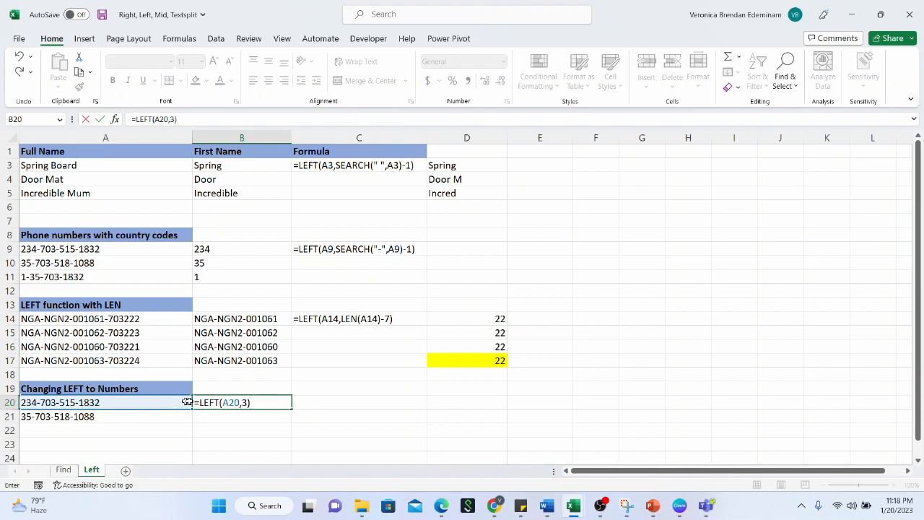
Replace the fixed character count in the B20 formula so it reads =LEFT(A20,SEARCH("-",A20)-1)
left_click(245, 404)
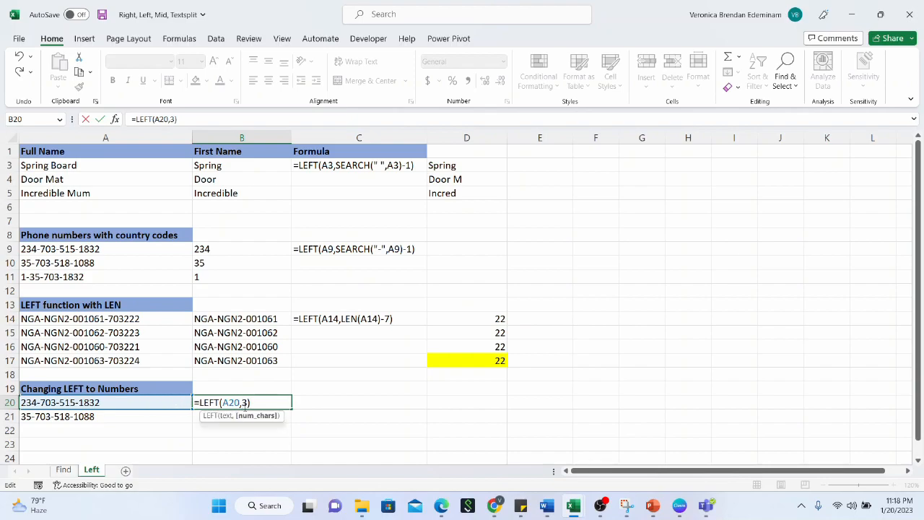
key("Delete")
type("SEARCH")
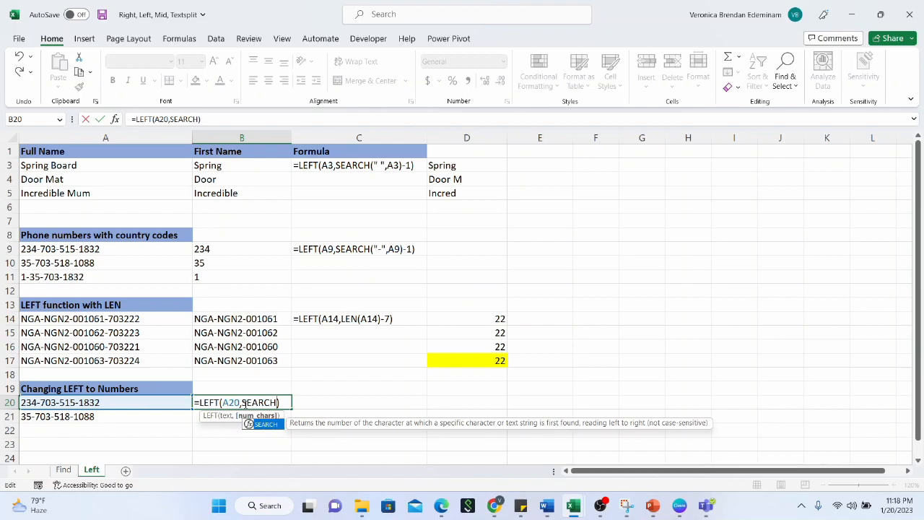
type("(")
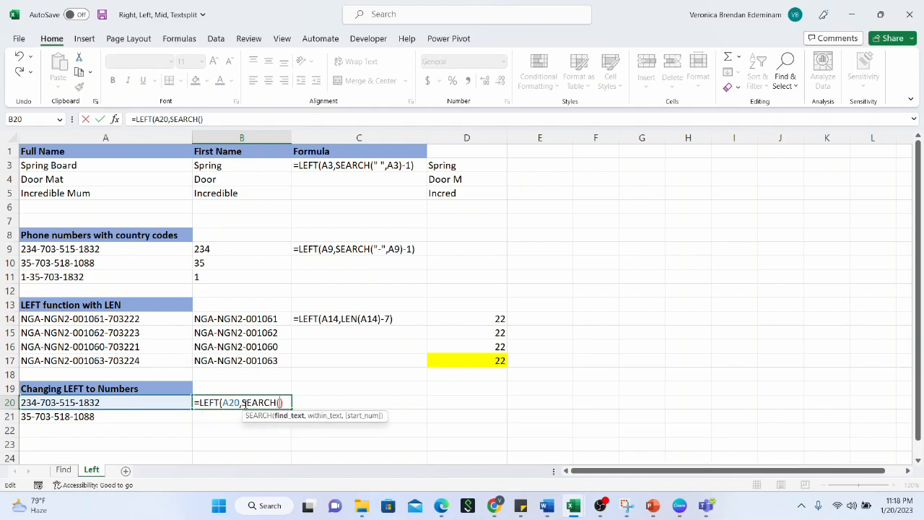
type("\"-\",")
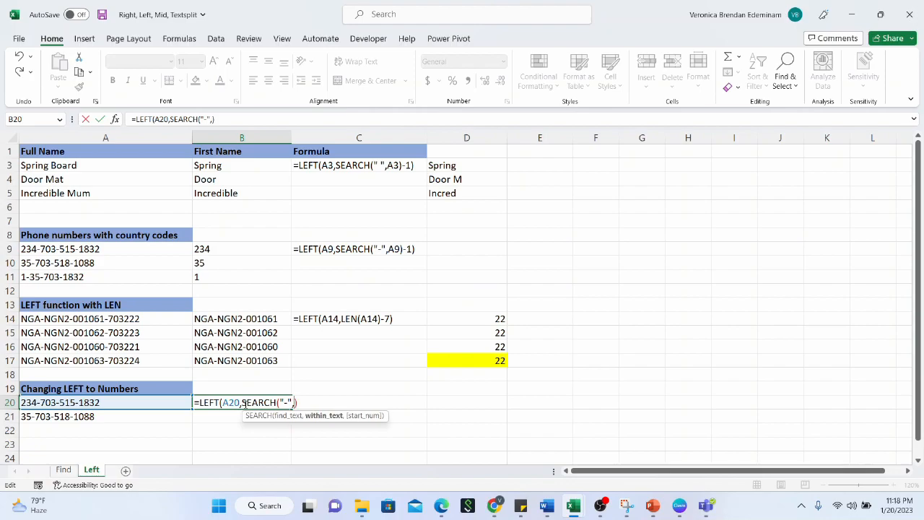
left_click(149, 400)
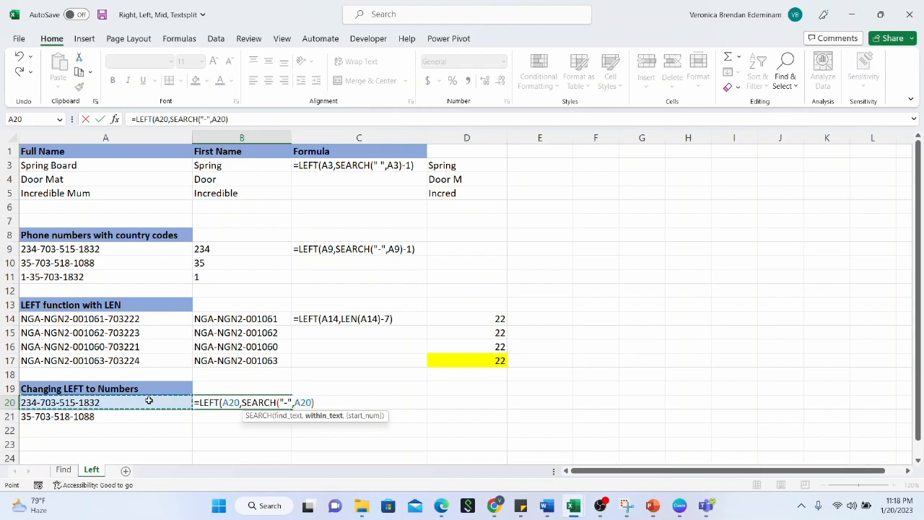
type(")-1")
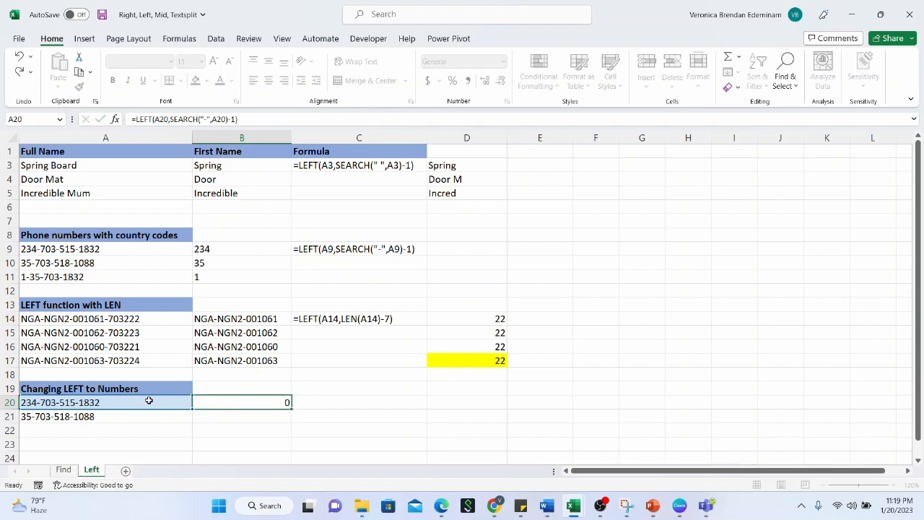
key("Return")
Fill the LEFT and SEARCH formula from B20 down to B21
left_click(223, 402)
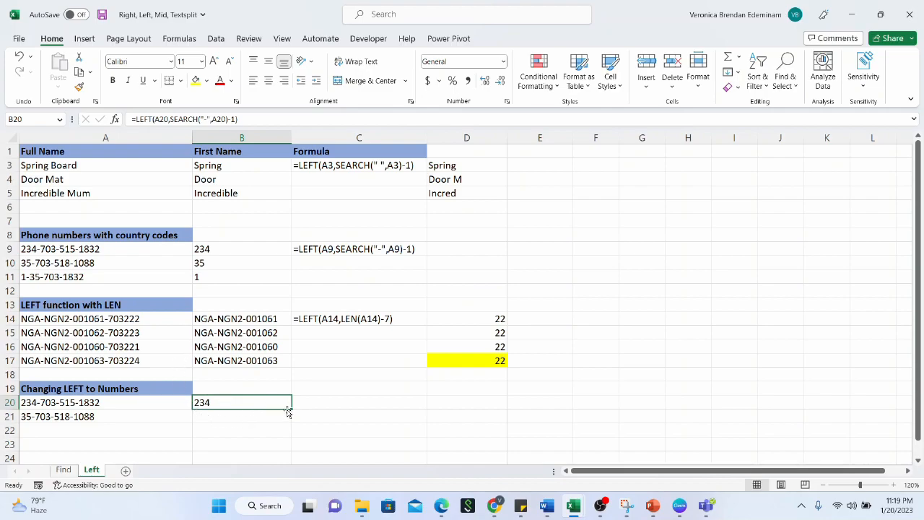
left_click_drag(291, 409, 288, 420)
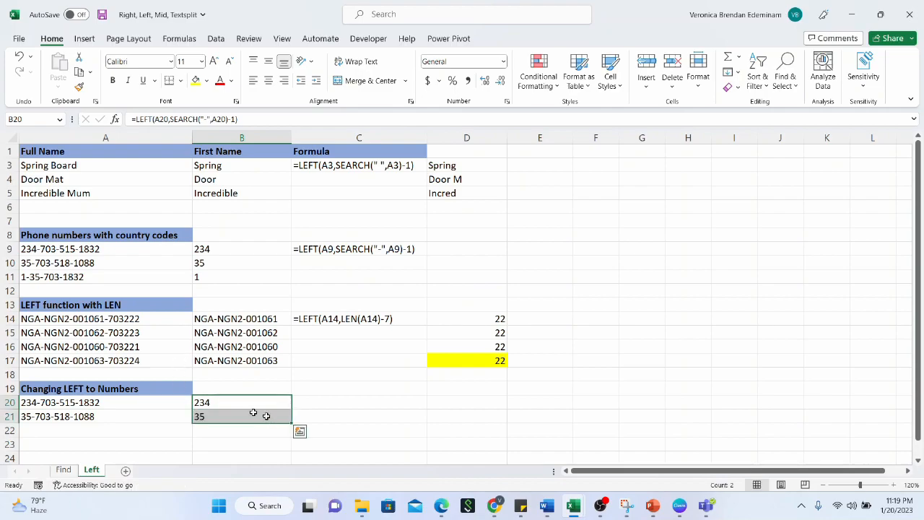
left_click(233, 419)
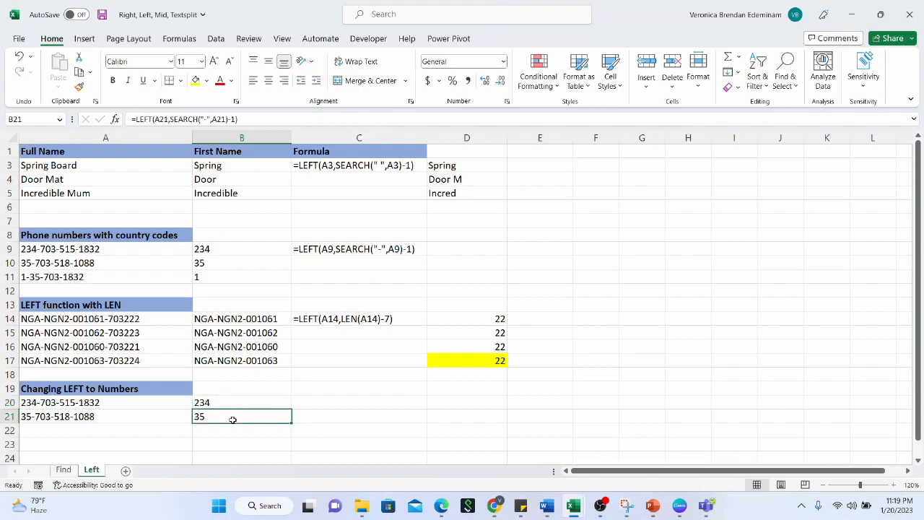
left_click_drag(238, 402, 233, 411)
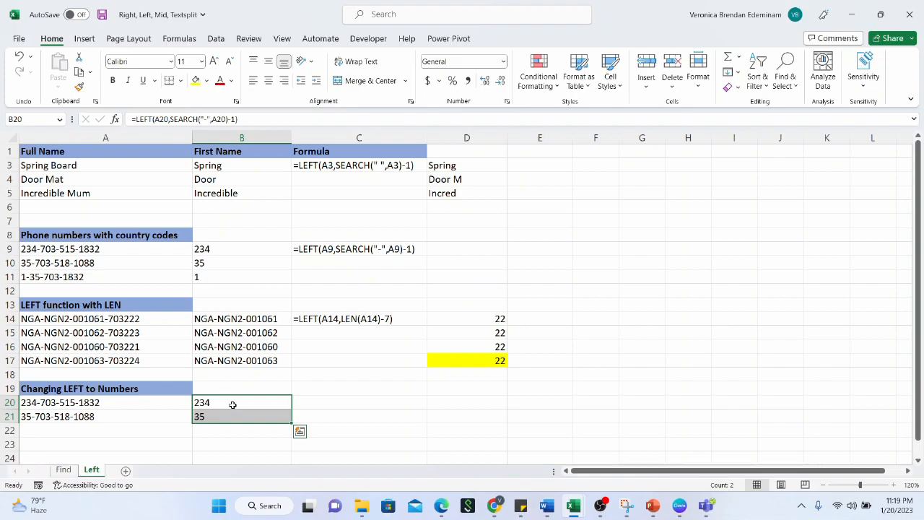
left_click(233, 405)
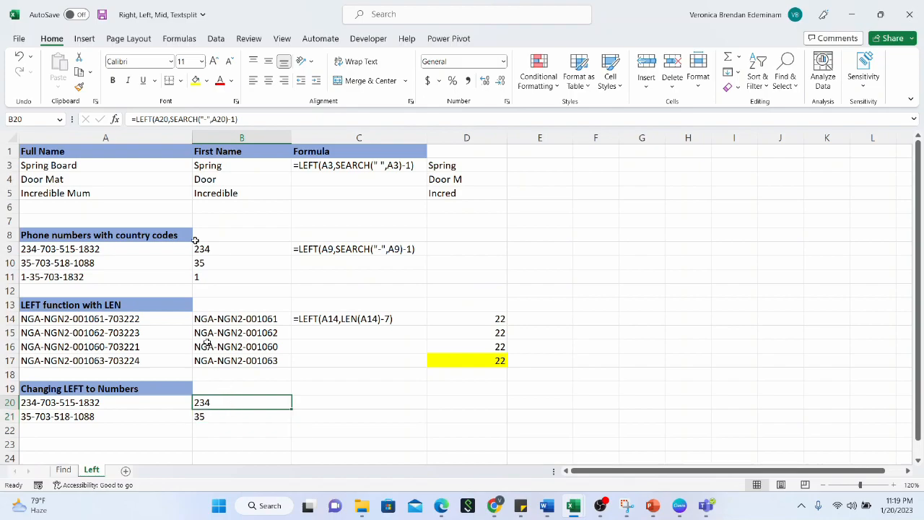
left_click(135, 119)
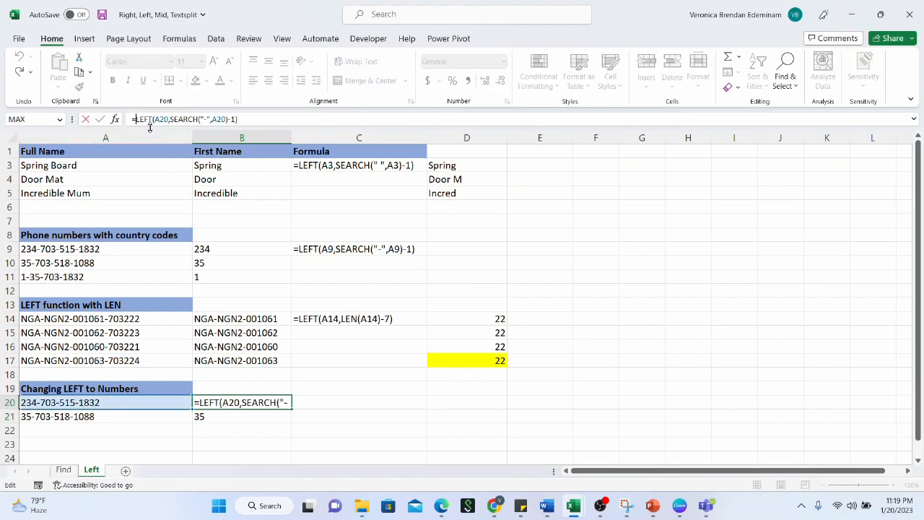
type("va")
key("BackSpace")
key("BackSpace")
type("VALUE")
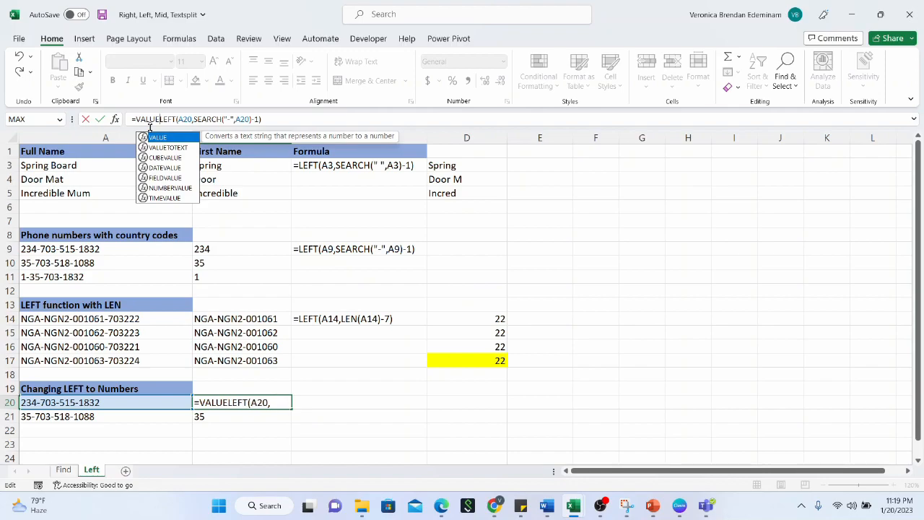
type("(")
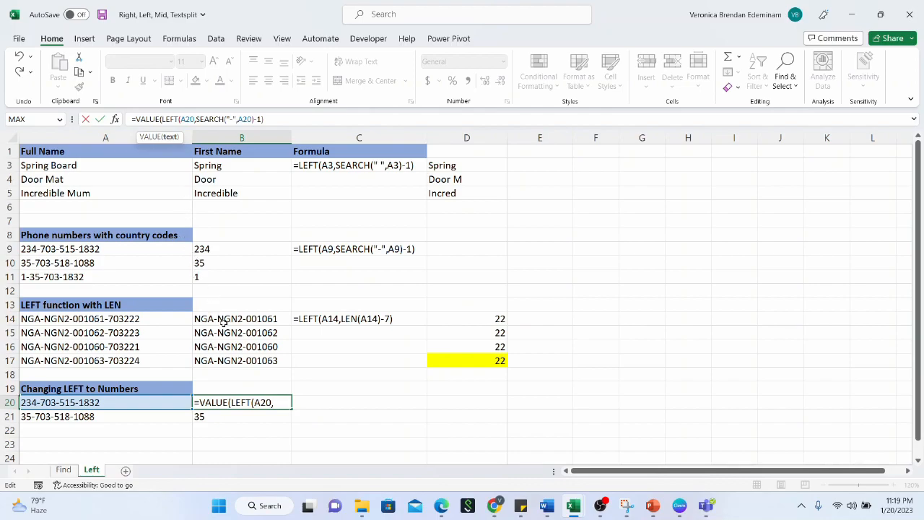
key("BackSpace")
key("BackSpace")
key("BackSpace")
key("BackSpace")
key("BackSpace")
key("BackSpace")
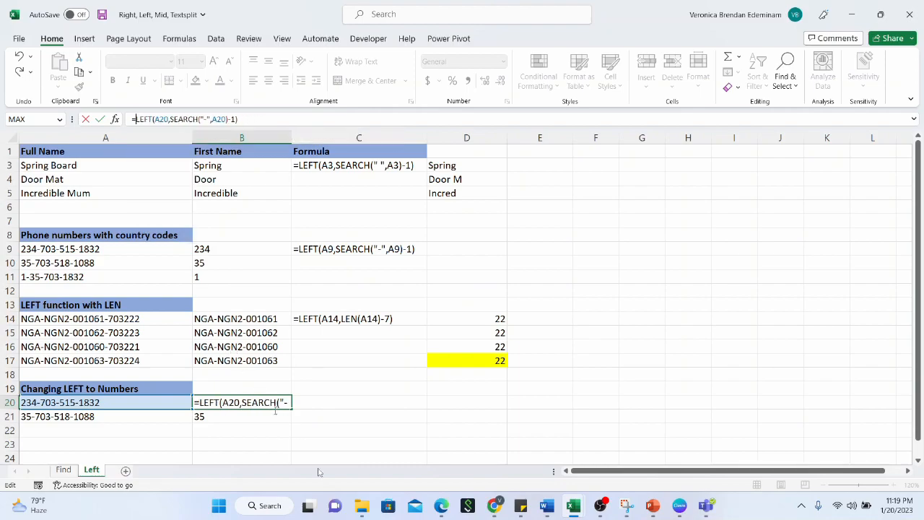
key("ctrl+Return")
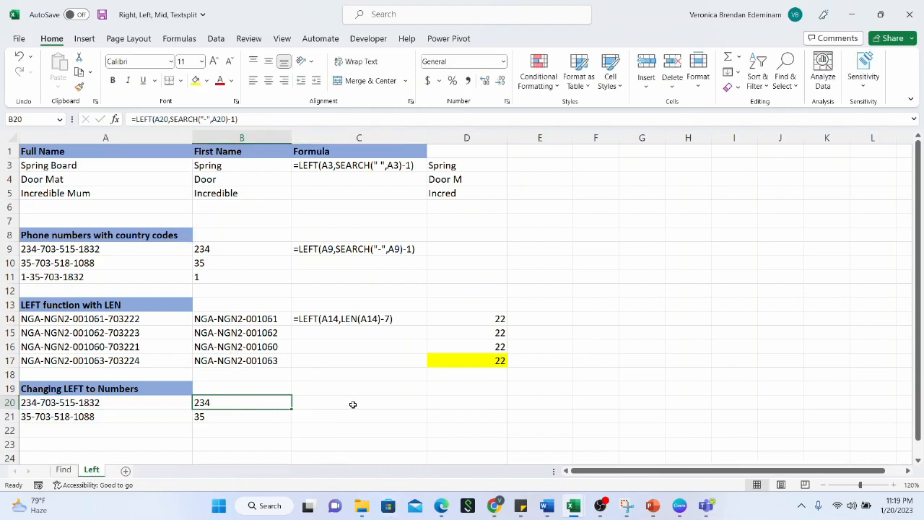
double_click(351, 405)
type("=VALUE(")
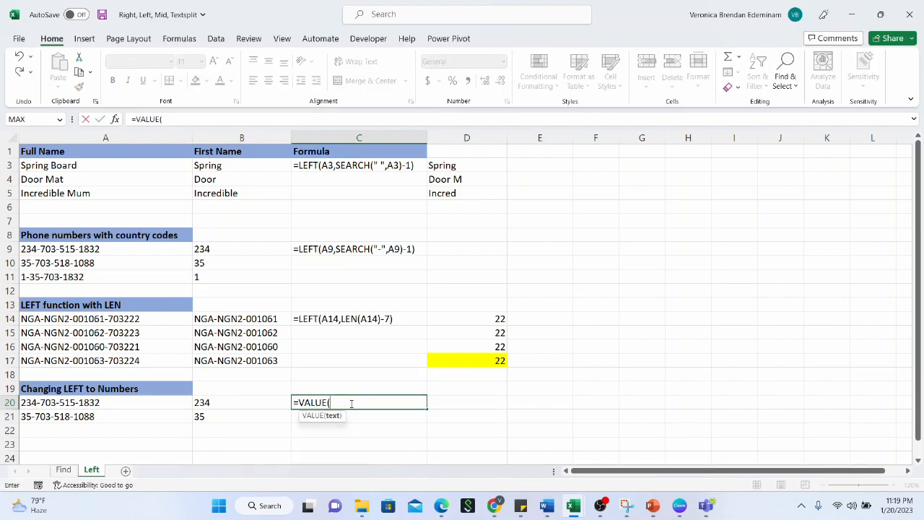
key("BackSpace")
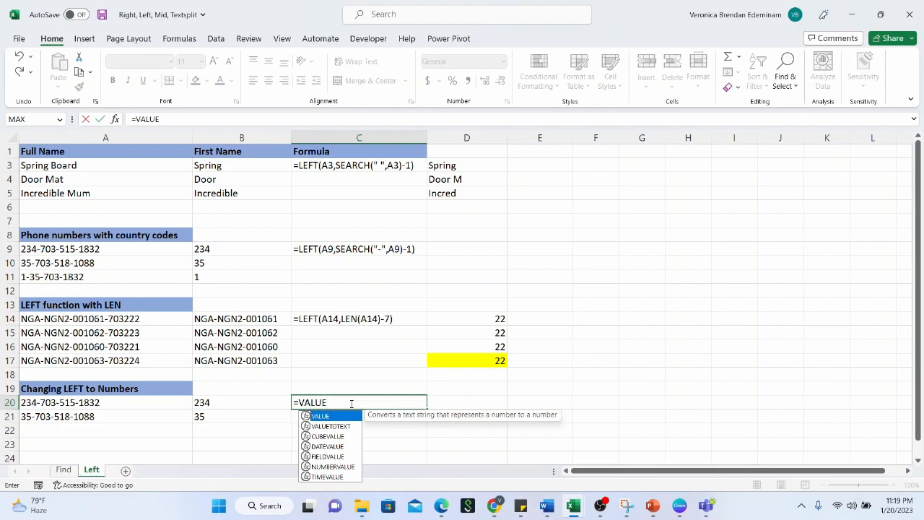
key("BackSpace")
key("BackSpace")
key("BackSpace")
key("BackSpace")
key("BackSpace")
key("BackSpace")
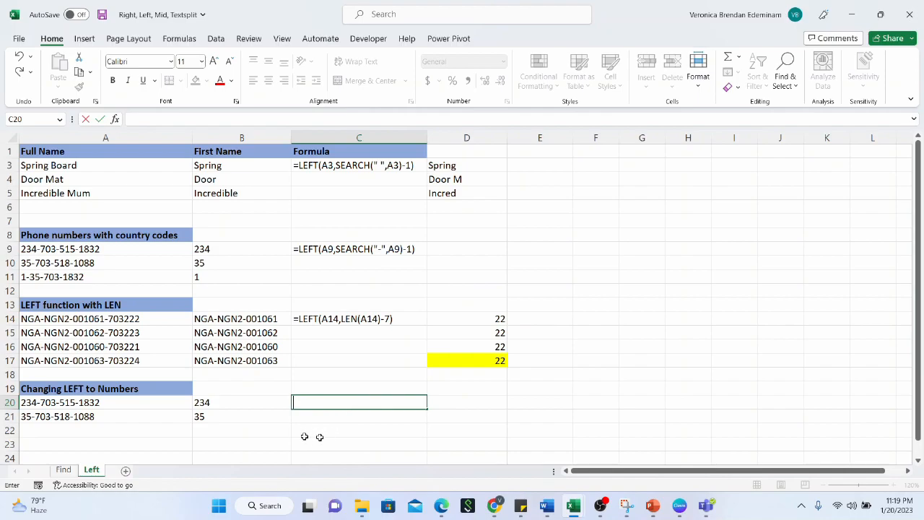
Wrap the B20 formula in VALUE so it reads =VALUE(LEFT(A20,SEARCH("-",A20)-1))
left_click(262, 400)
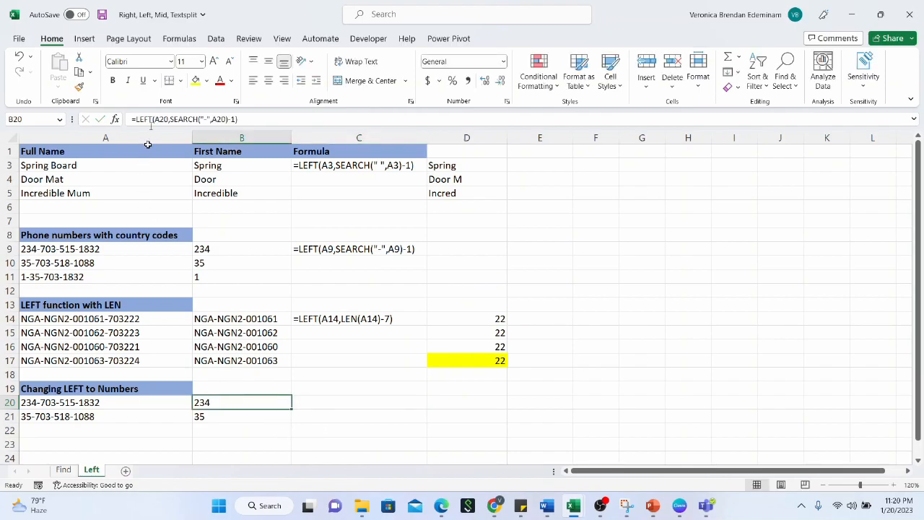
left_click(136, 119)
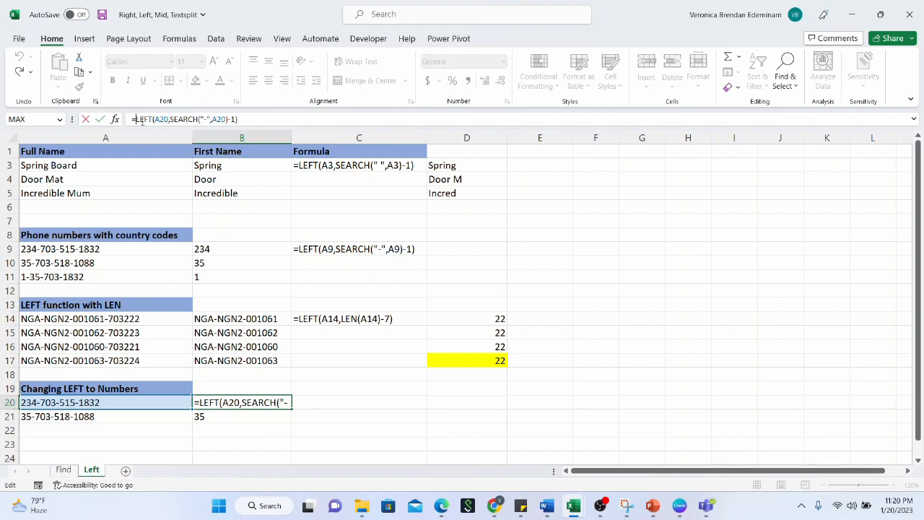
left_click(143, 122)
type("value(")
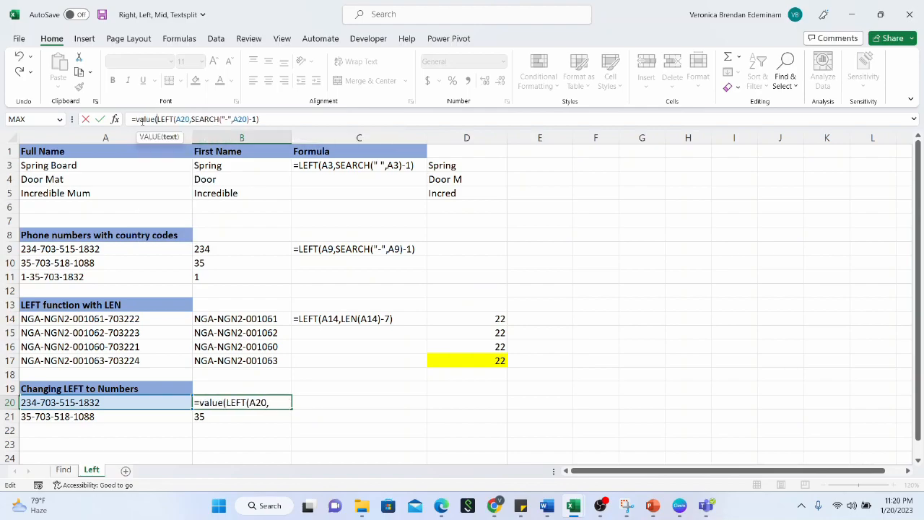
left_click(267, 120)
type(")")
key("Return")
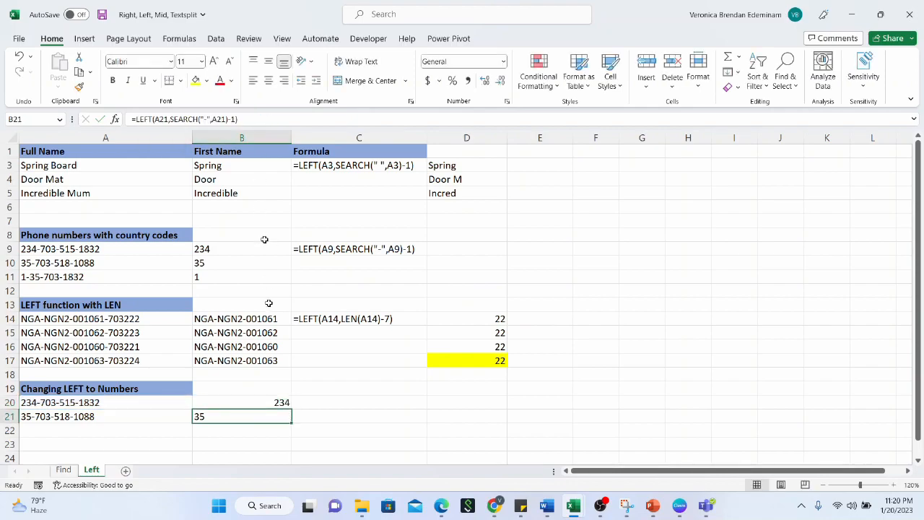
Compare the formulas in B20 and B21, and fill the VALUE formula from B20 down to B21
left_click(269, 403)
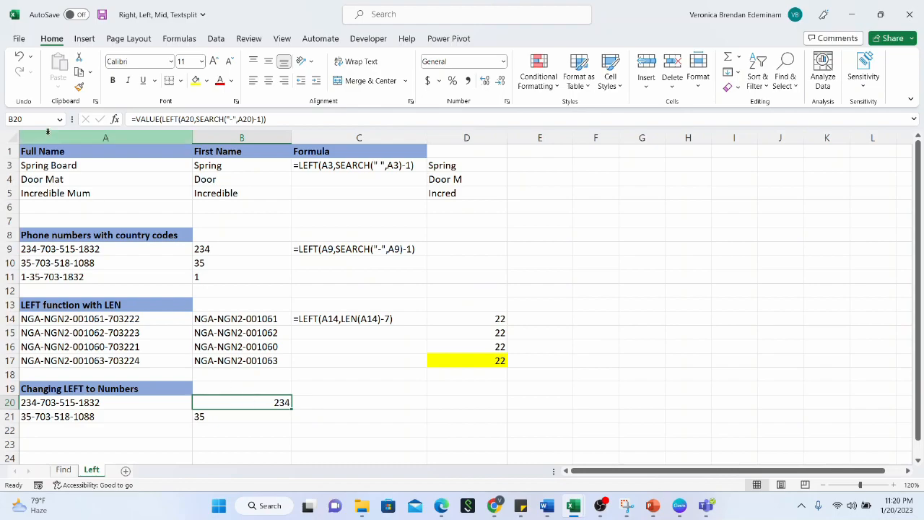
left_click(8, 118)
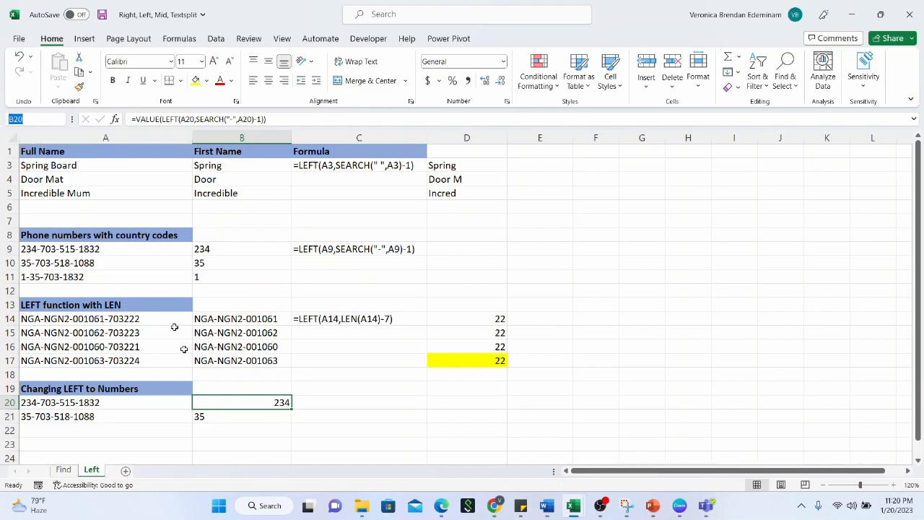
left_click(235, 413)
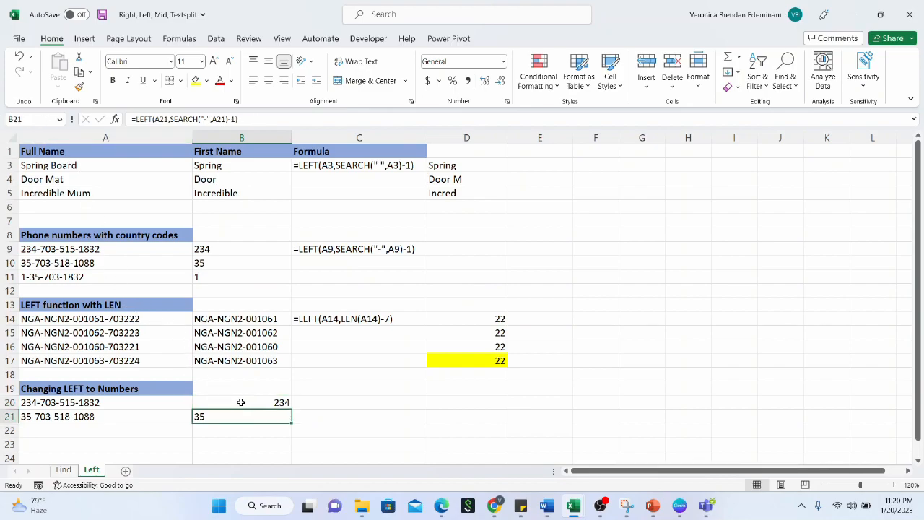
left_click(241, 402)
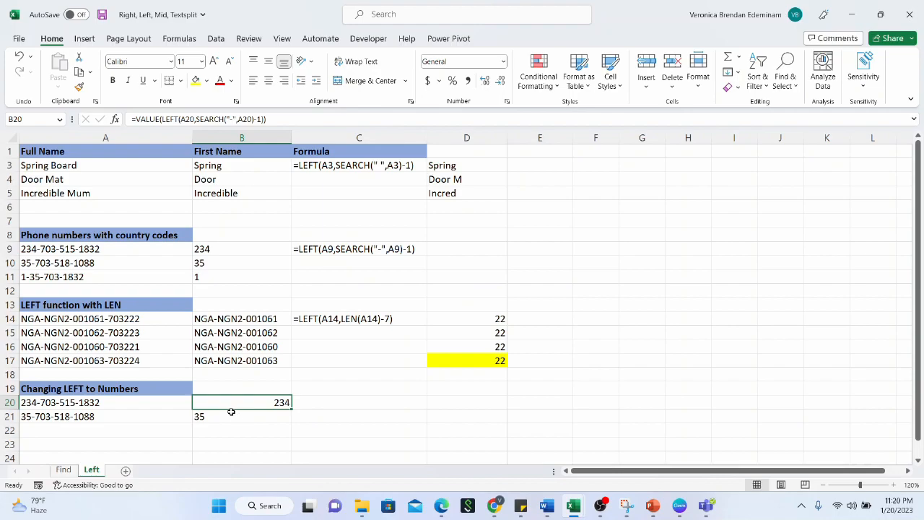
left_click(224, 418)
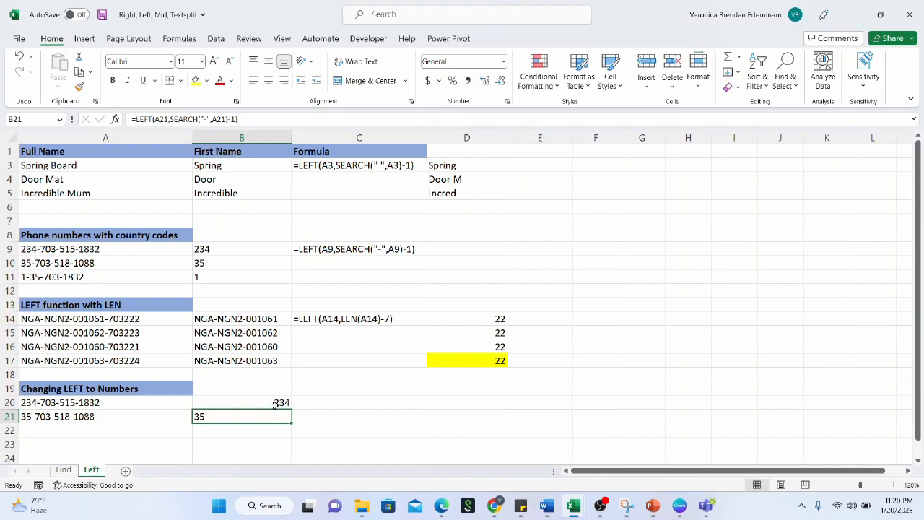
left_click(277, 404)
left_click_drag(290, 409, 285, 418)
left_click(256, 420)
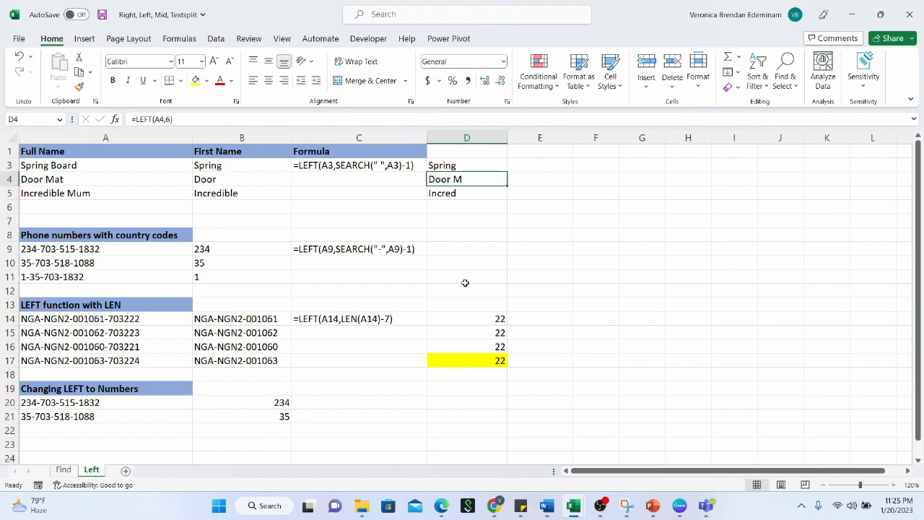
Change the character count in the D3 formula to a negative number so it reads =LEFT(A3,-5), and reselect D3 to inspect it
left_click(489, 165)
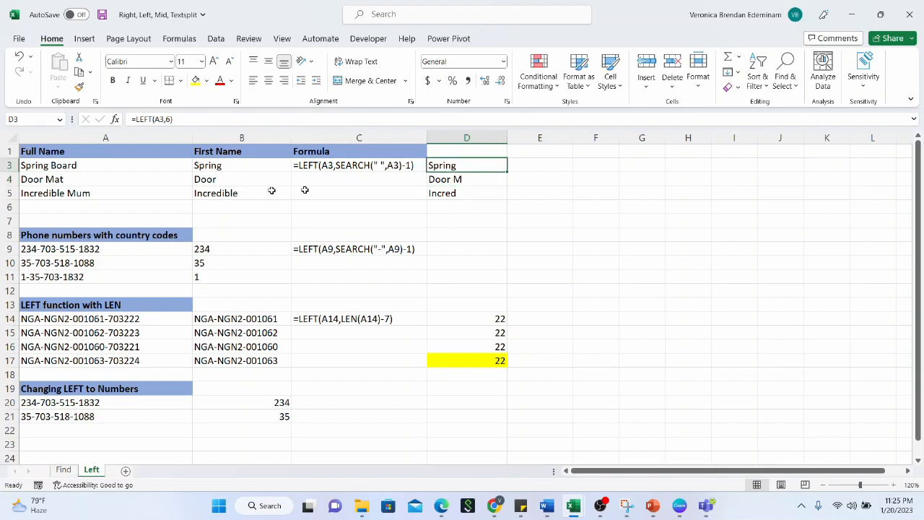
left_click(172, 119)
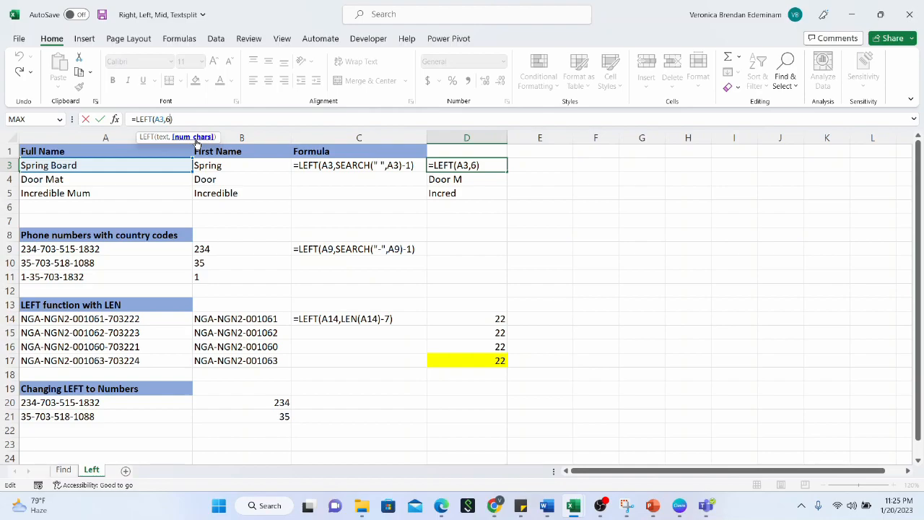
key("BackSpace")
type("-5")
key("Return")
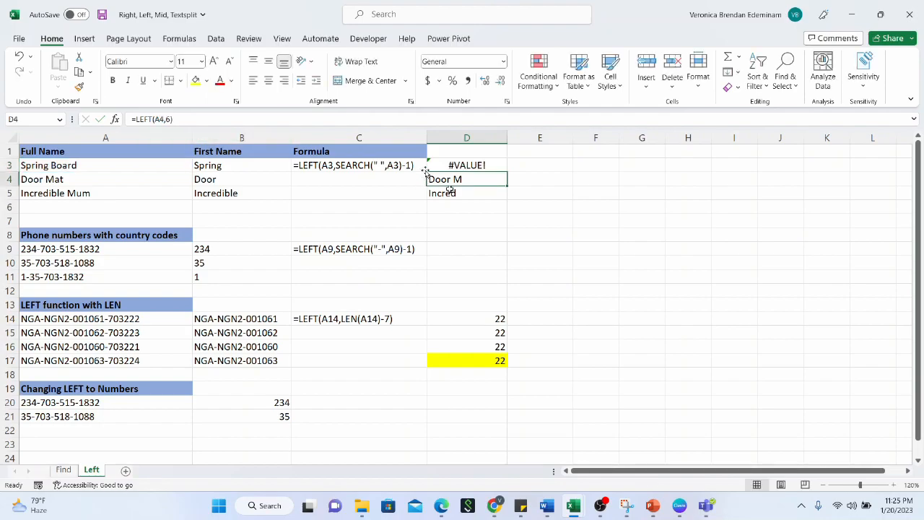
left_click(491, 167)
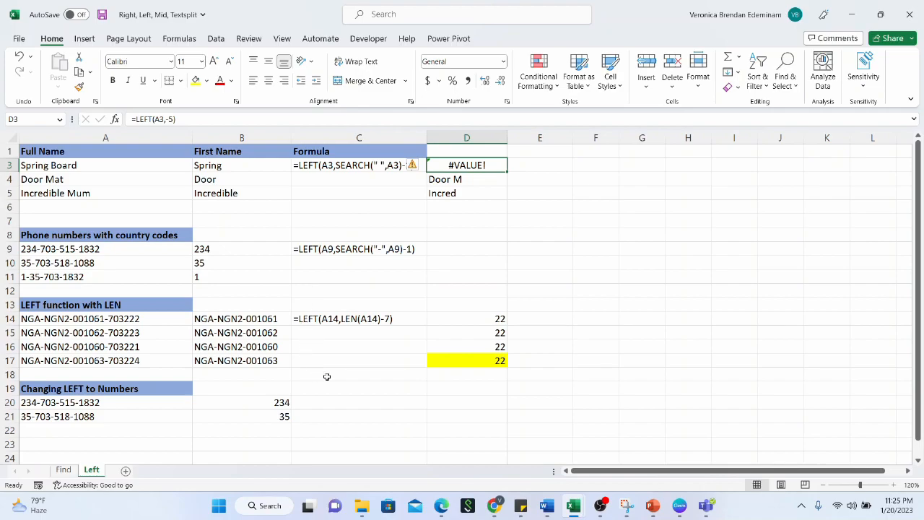
scroll(327, 375, "down", 1)
scroll(327, 375, "up", 2)
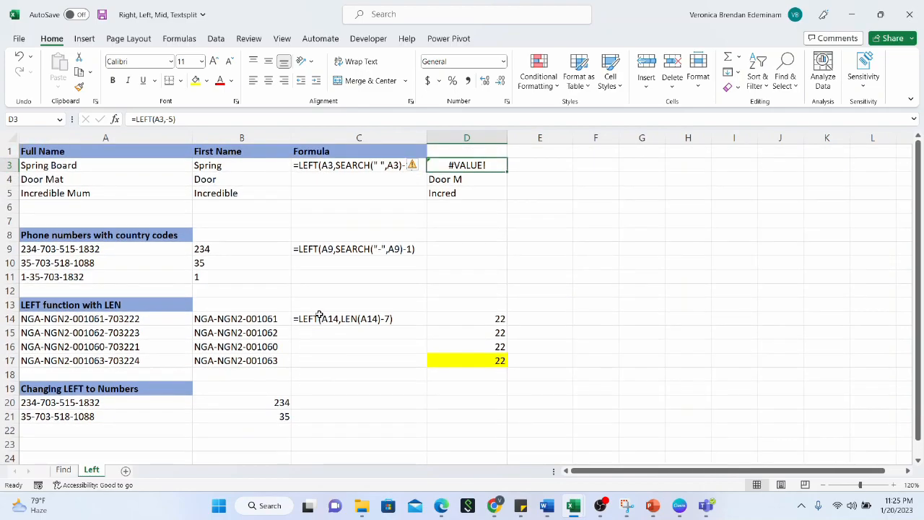